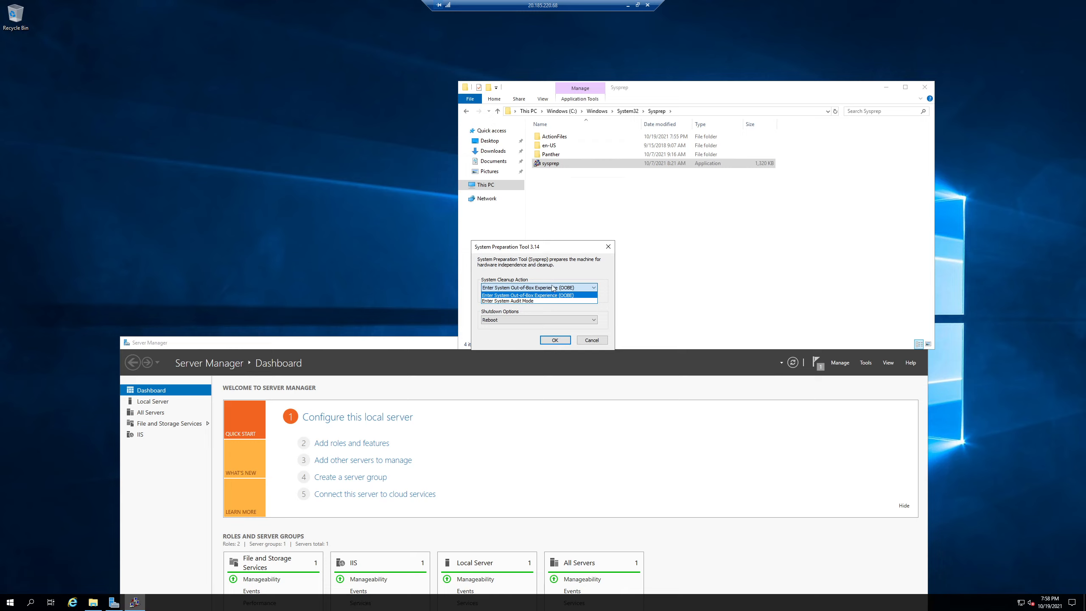
Step: Run Sysprep with the out-of-box experience (OOBE) action, Generalize enabled and the Shutdown option, and dismiss the ended remote session notice
click(554, 287)
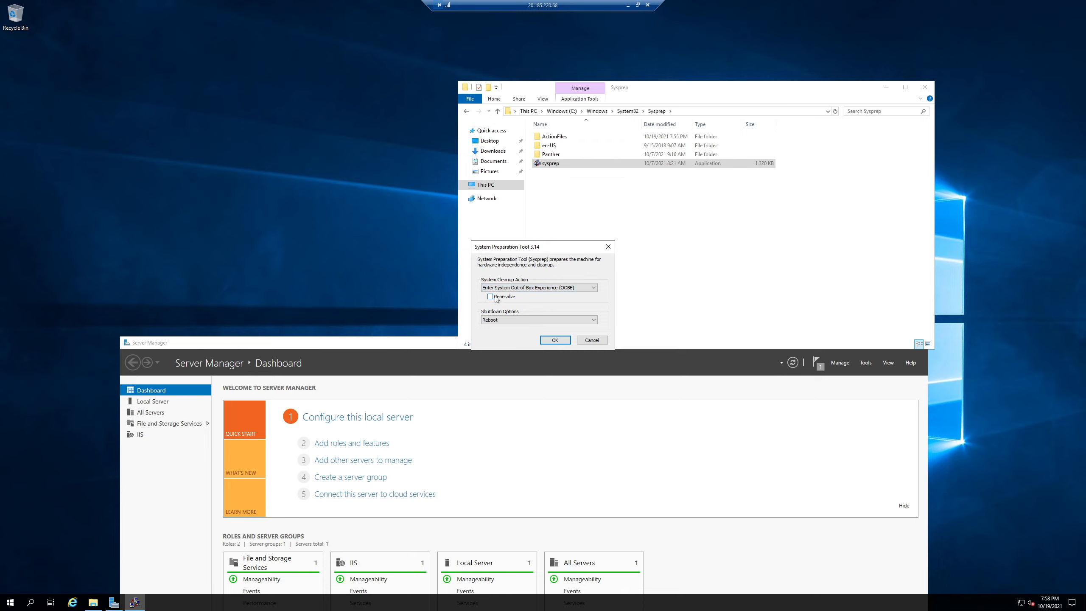
click(504, 321)
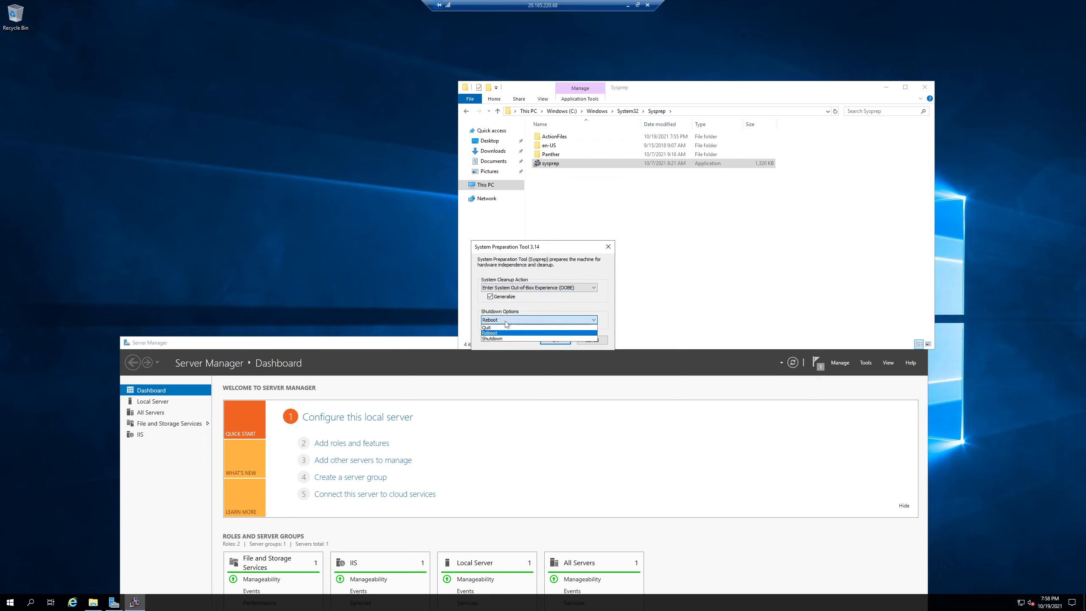
click(497, 338)
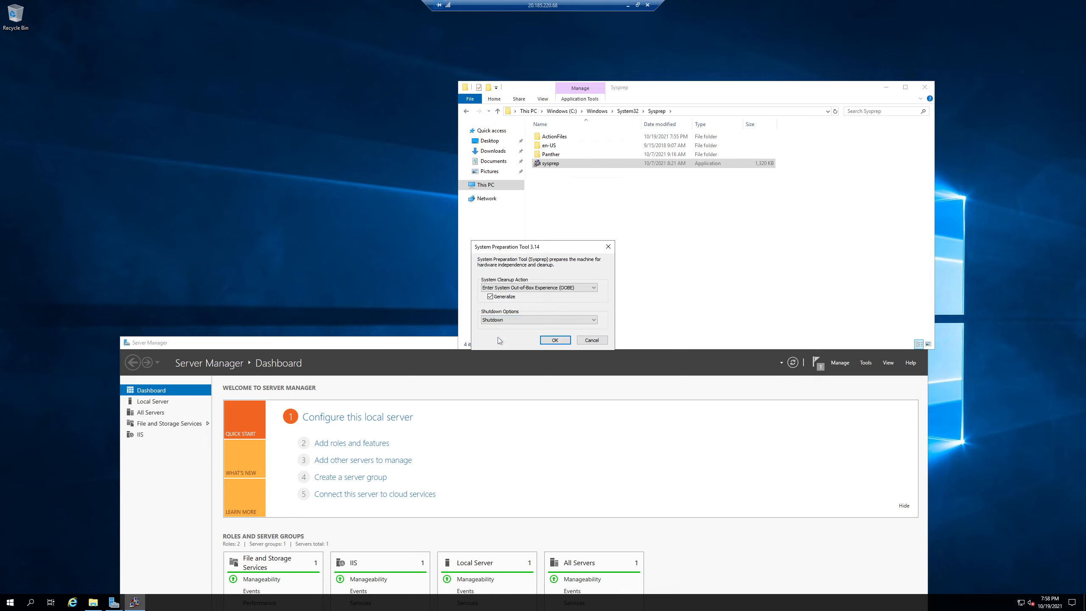
click(564, 342)
click(559, 341)
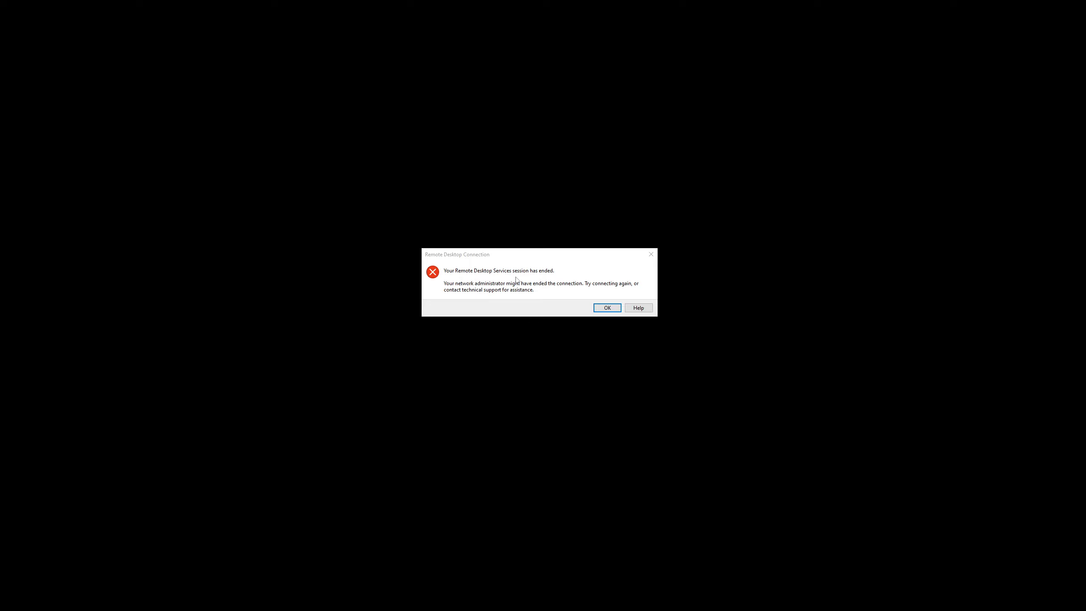
click(605, 307)
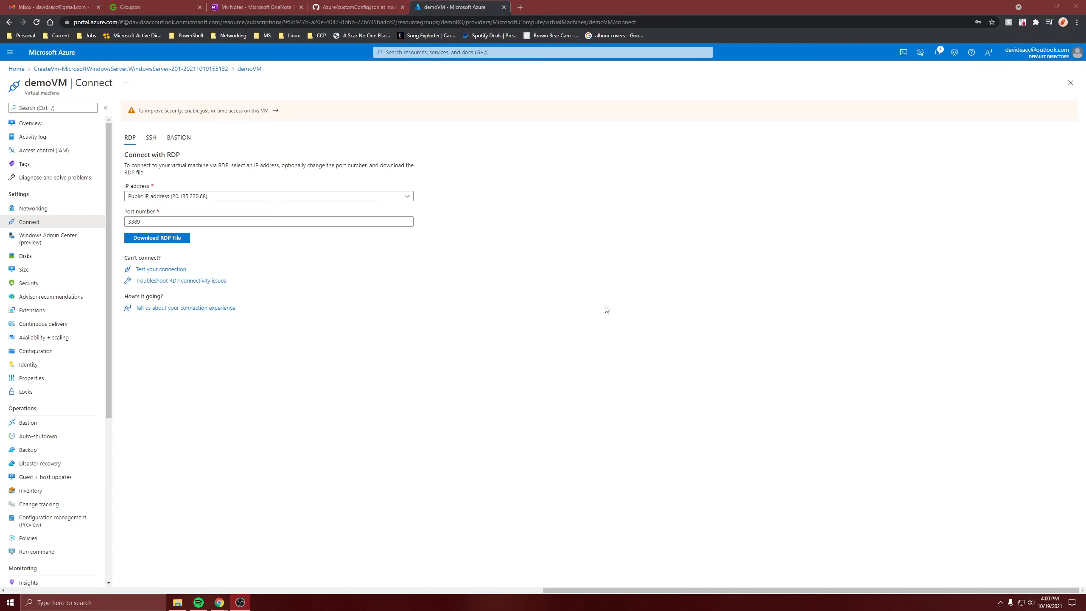
Step: Go to demoVM's overview and launch Cloud Shell, creating its storage under the Azure for Students subscription with default settings
click(39, 125)
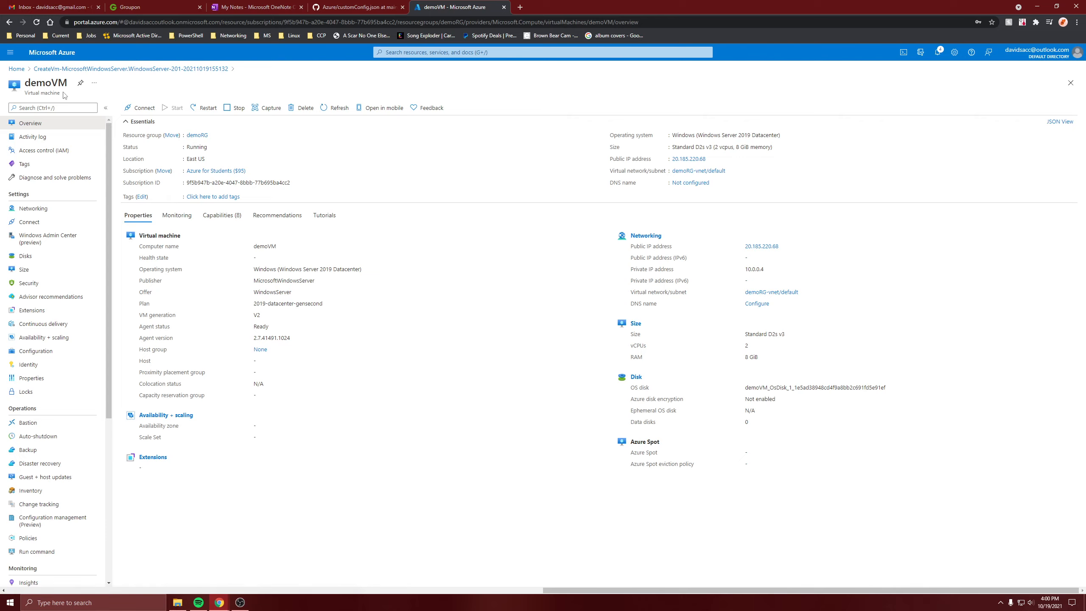
click(903, 52)
click(513, 358)
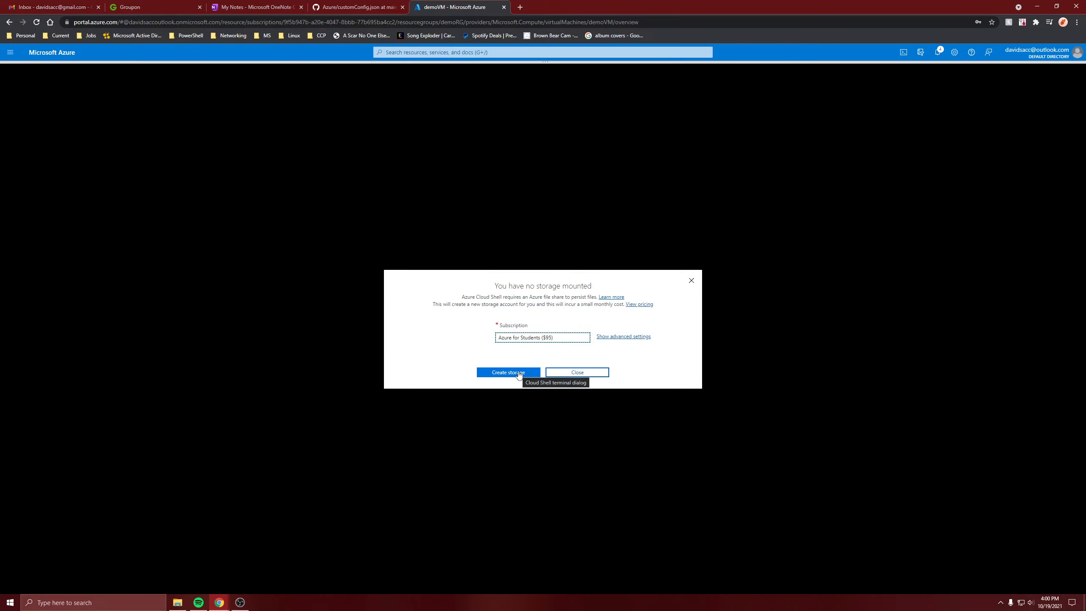
click(623, 336)
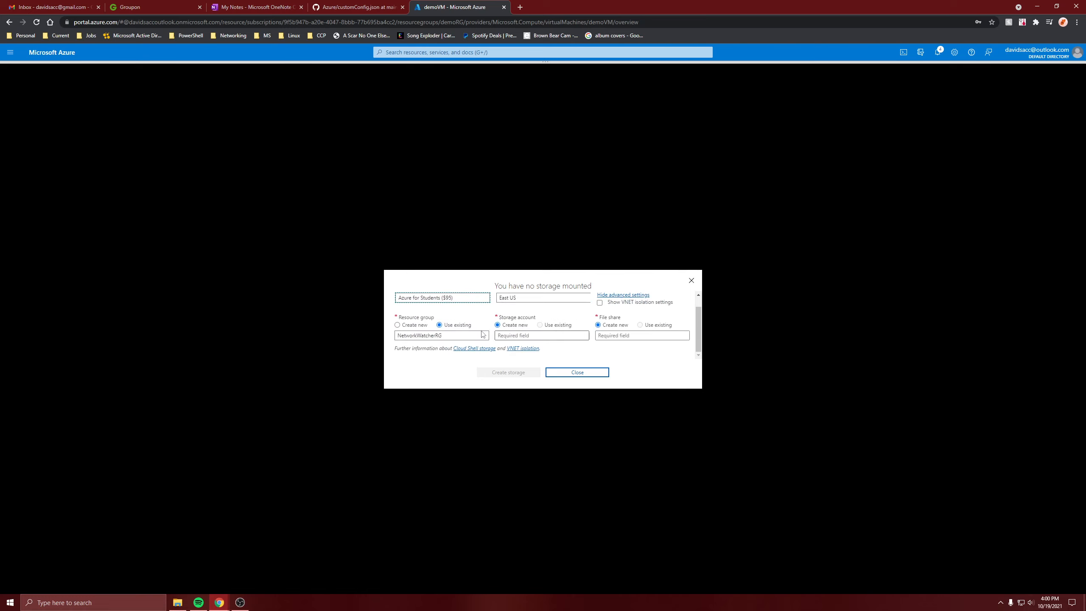
scroll(483, 335, up, 1)
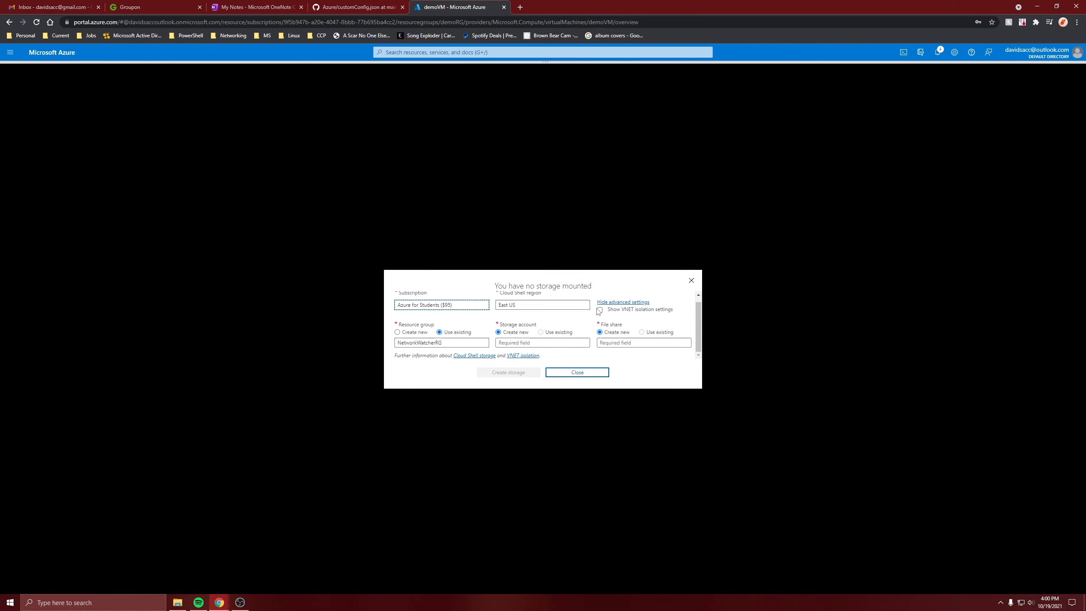
click(613, 303)
click(508, 372)
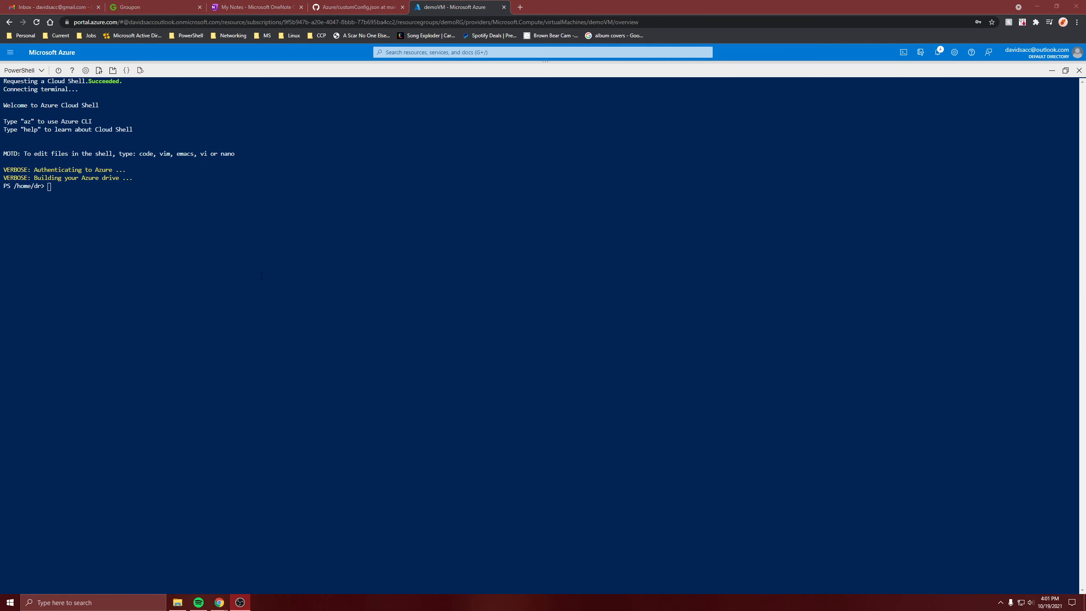
Step: Clear the Cloud Shell terminal output
click(201, 202)
text(clear)
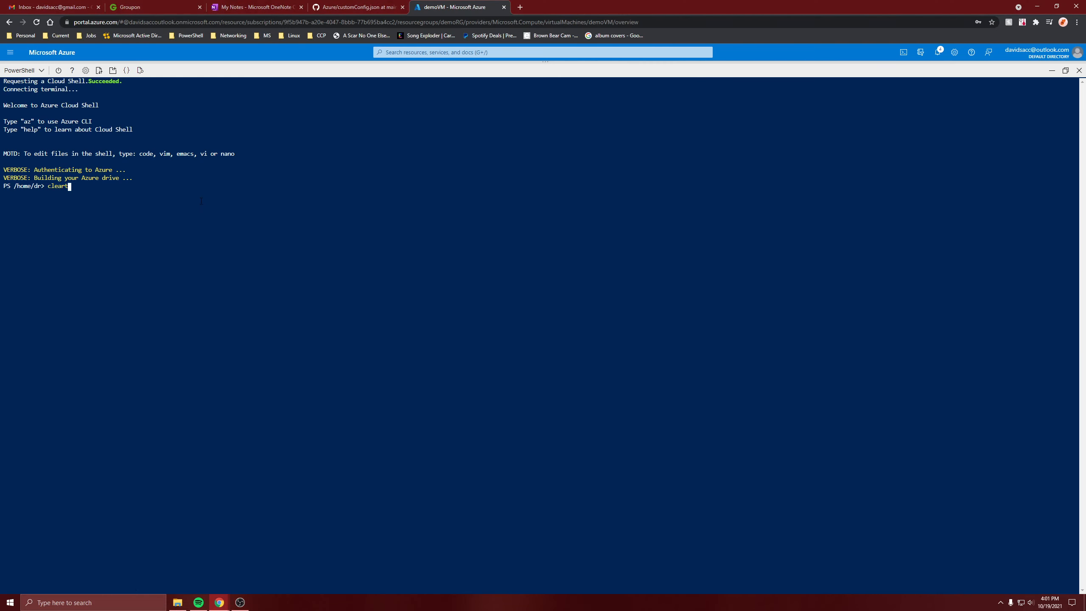
key(Return)
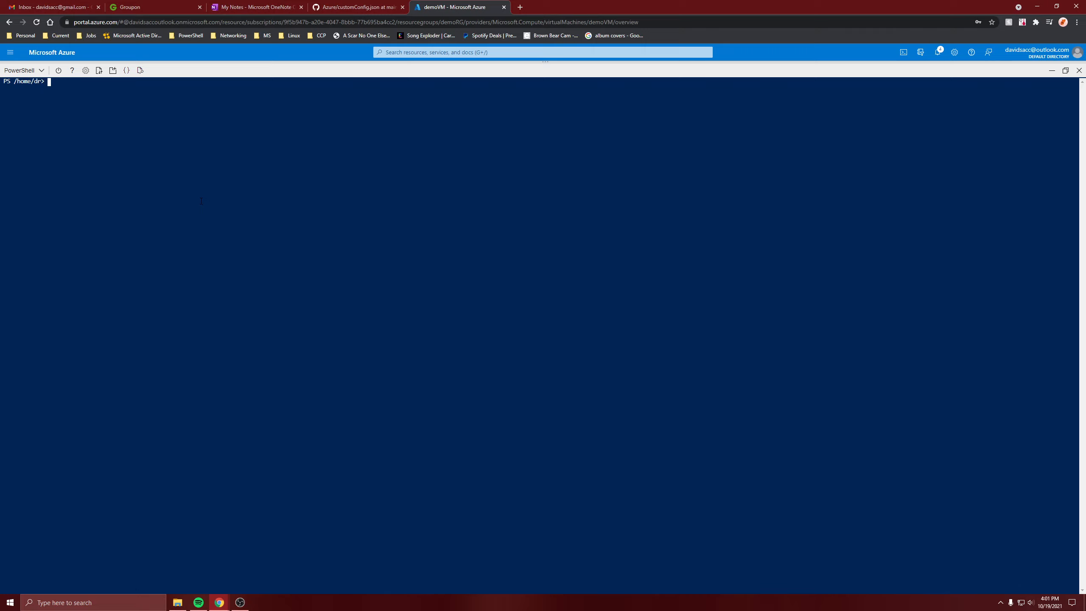
Step: Force-stop the virtual machine by running Stop-AzVM -ResourceGroupName demoRG -Name demoVM -Force
text(Stop-AzVM -ResourceGroupName demoRG -Name demoVM -Force)
Step: Check demoVM's status on its overview page and return to Cloud Shell to check the stop command
click(1051, 70)
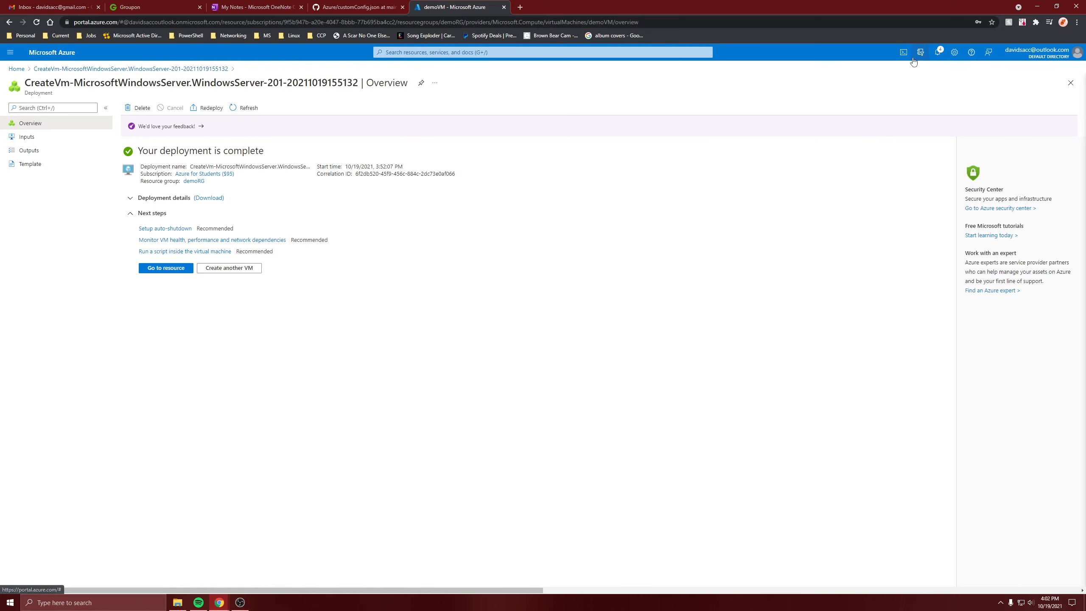
click(16, 69)
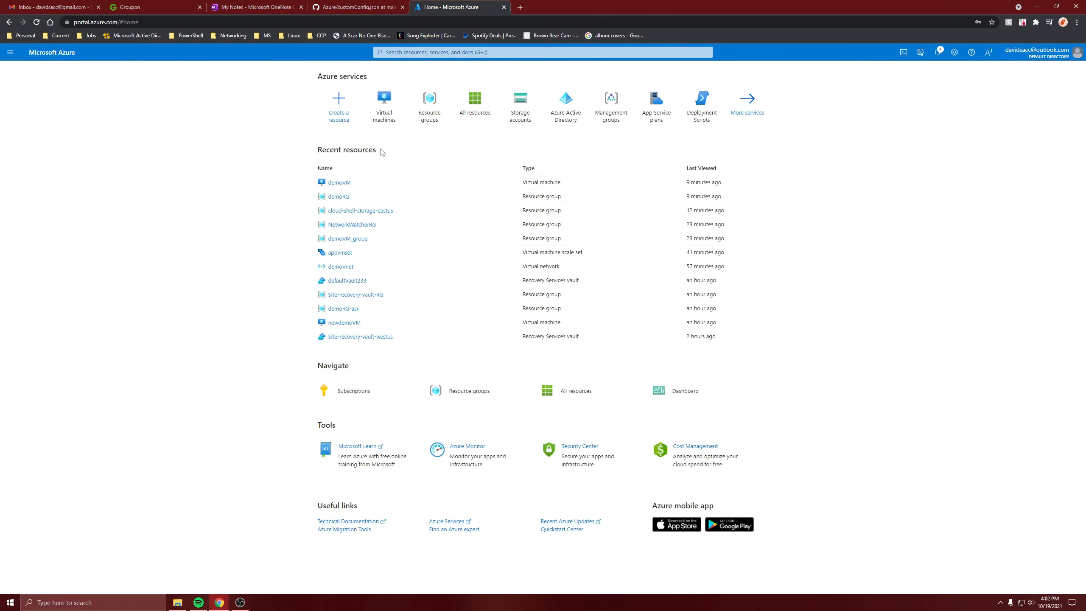
click(346, 182)
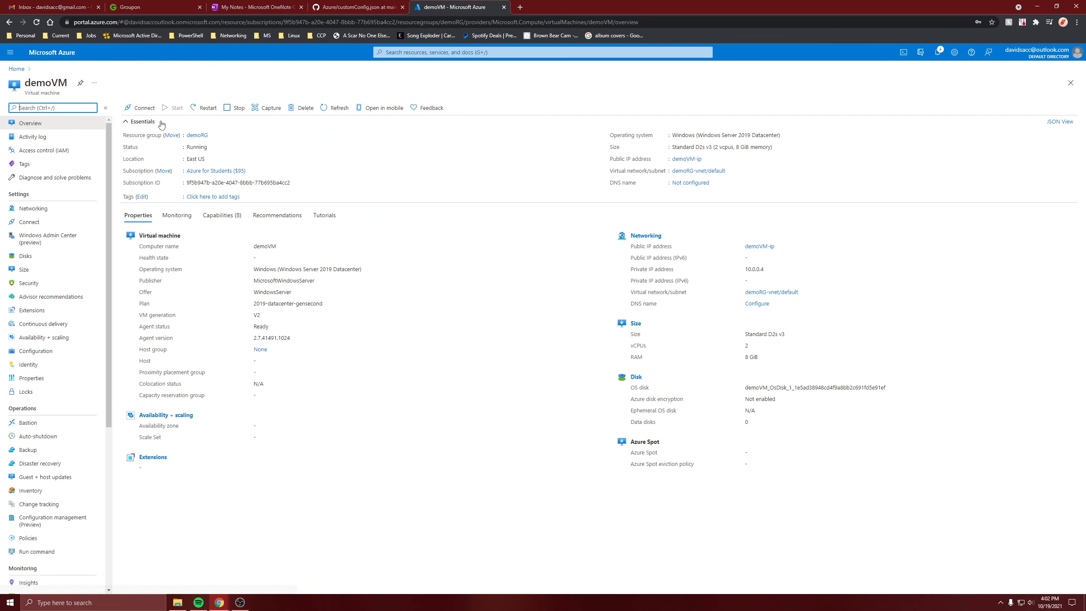
click(9, 70)
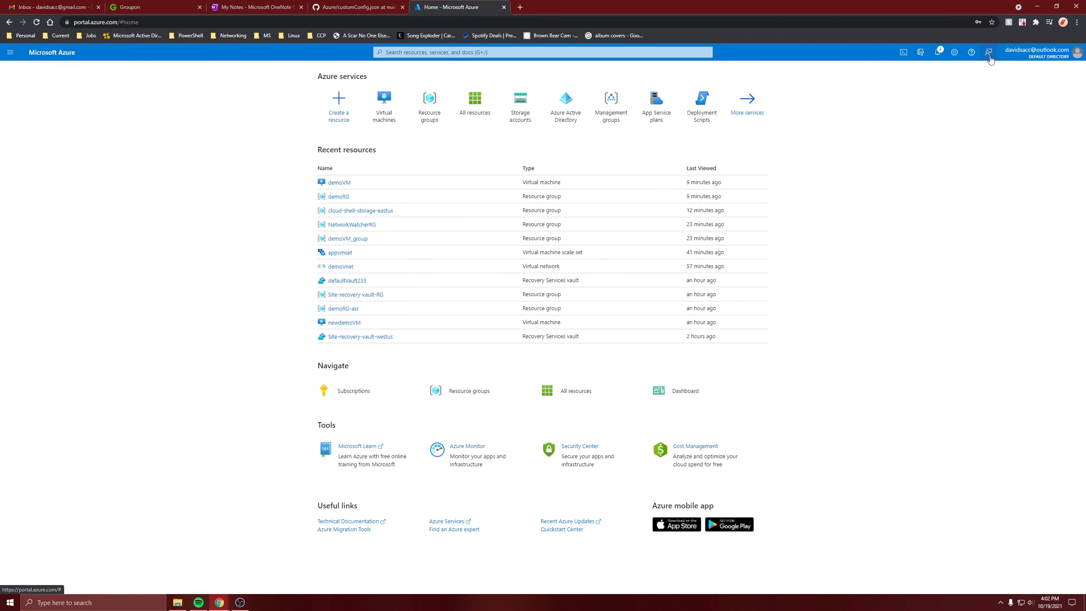
click(903, 52)
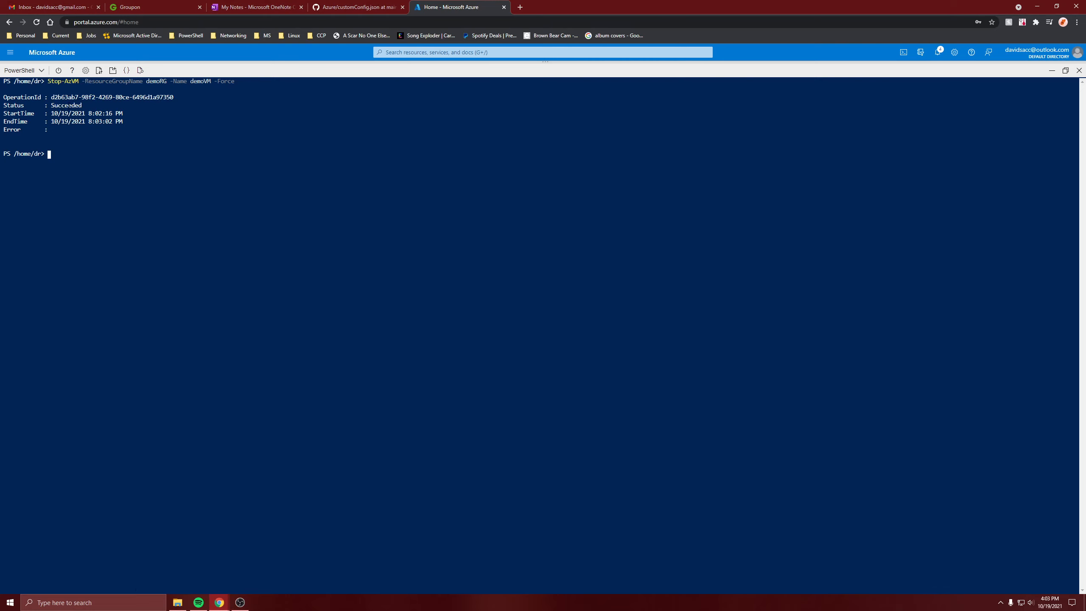
Step: Reopen demoVM's overview from the portal home and start capturing an image of it, keeping demoRG as the resource group
click(1052, 70)
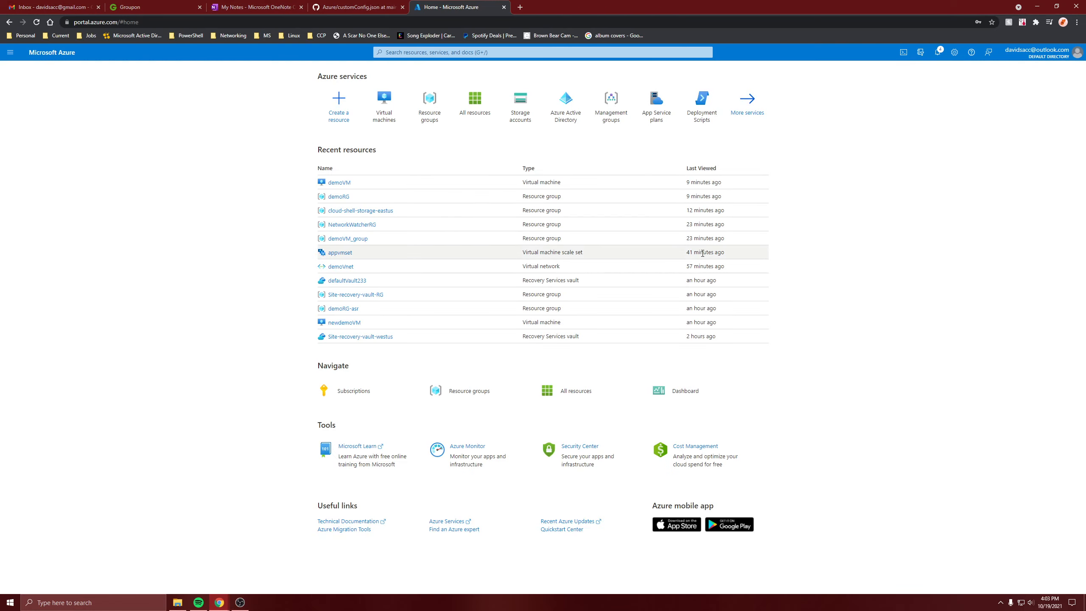
click(339, 183)
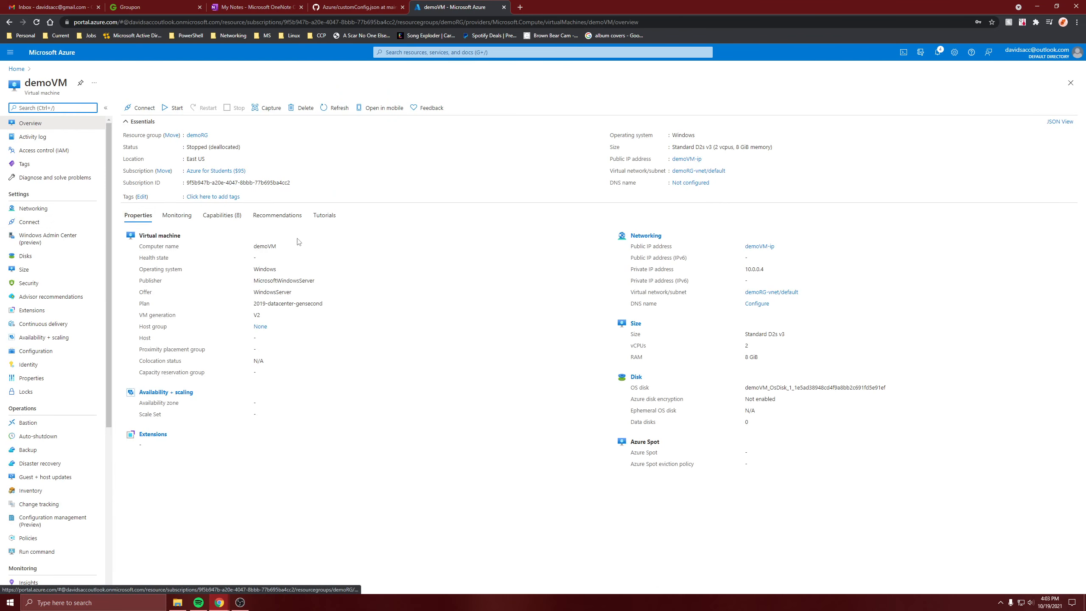
click(259, 110)
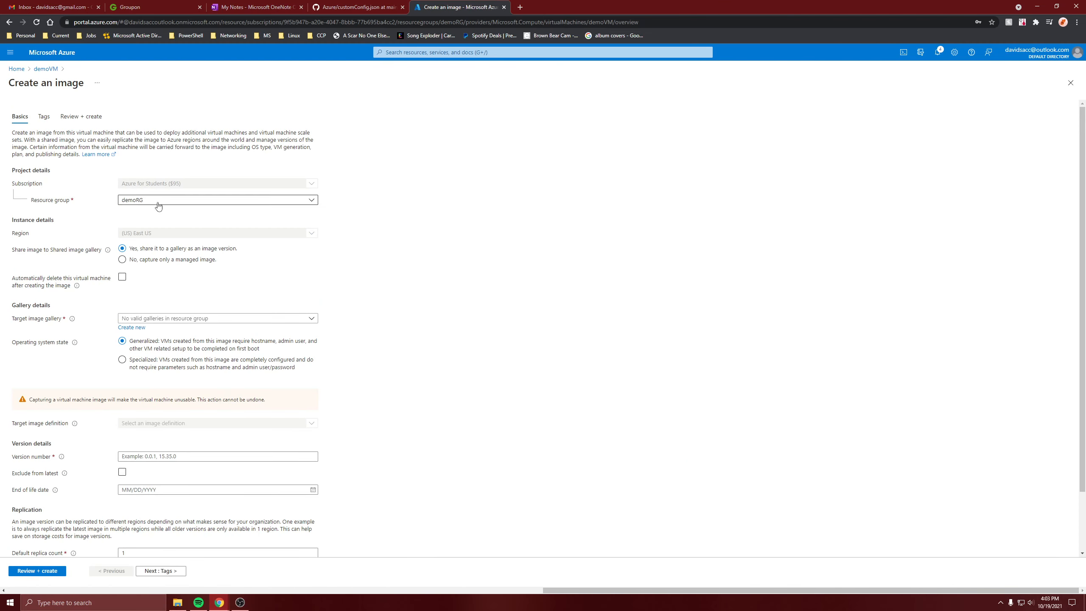
click(180, 202)
click(180, 203)
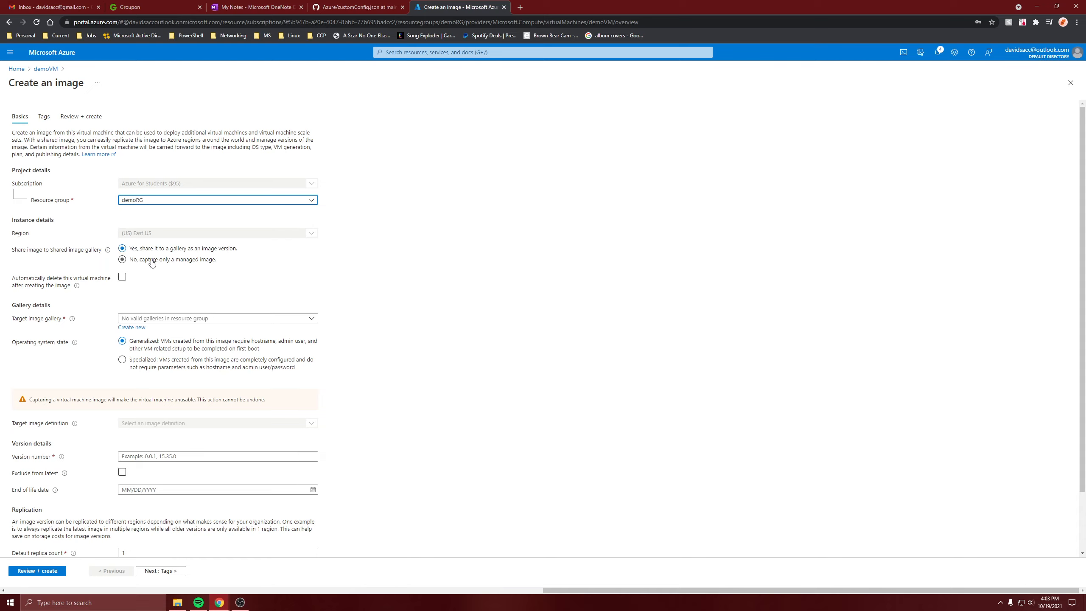
Step: Review the shared image gallery options, and choose to capture only a managed image
mouse_move(77, 286)
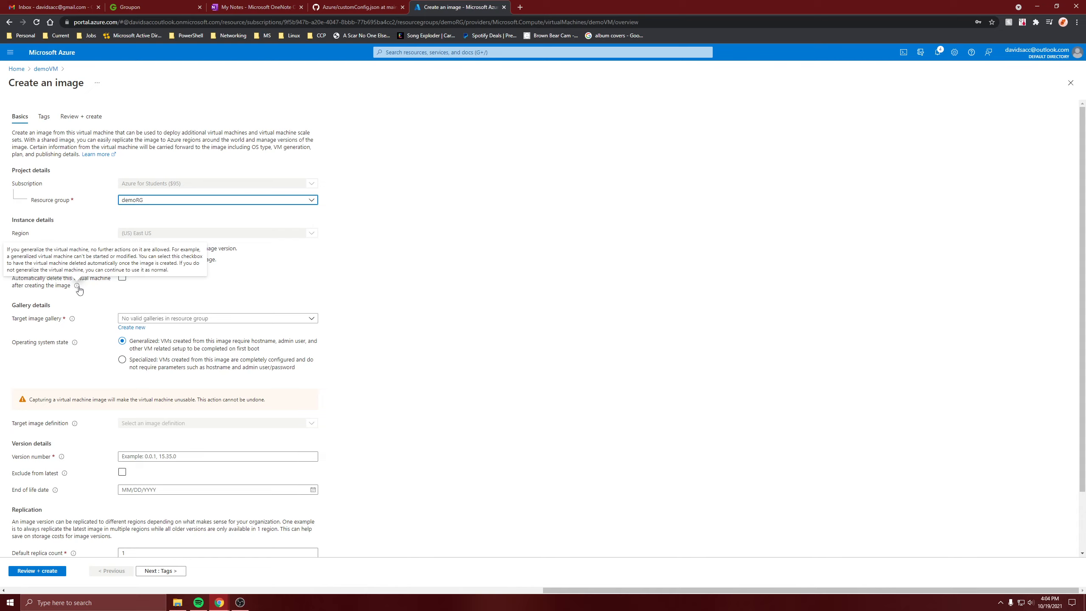
click(199, 319)
click(199, 319)
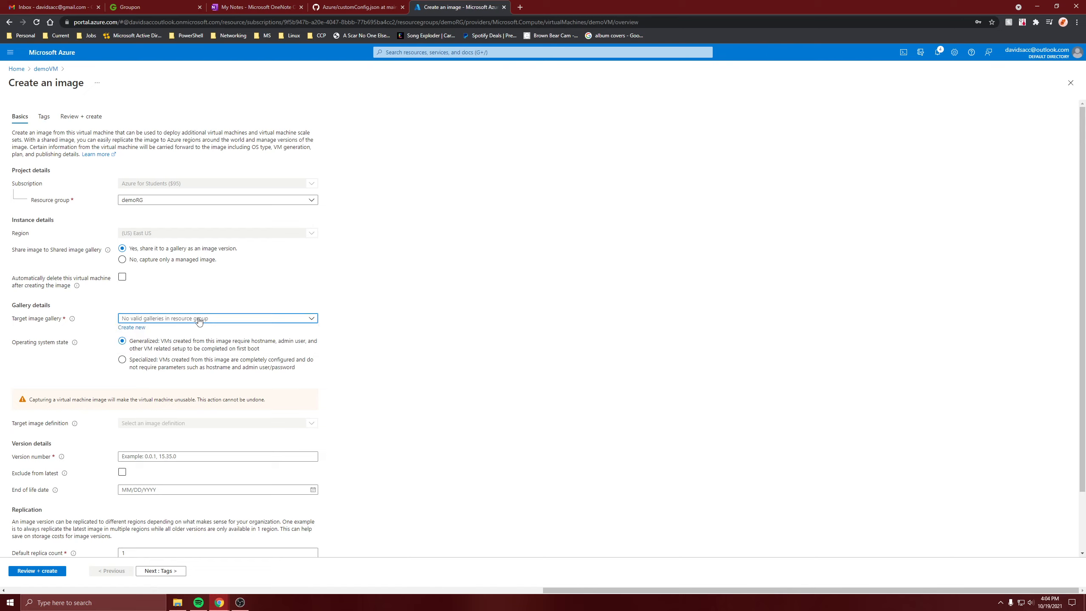
click(143, 323)
click(144, 260)
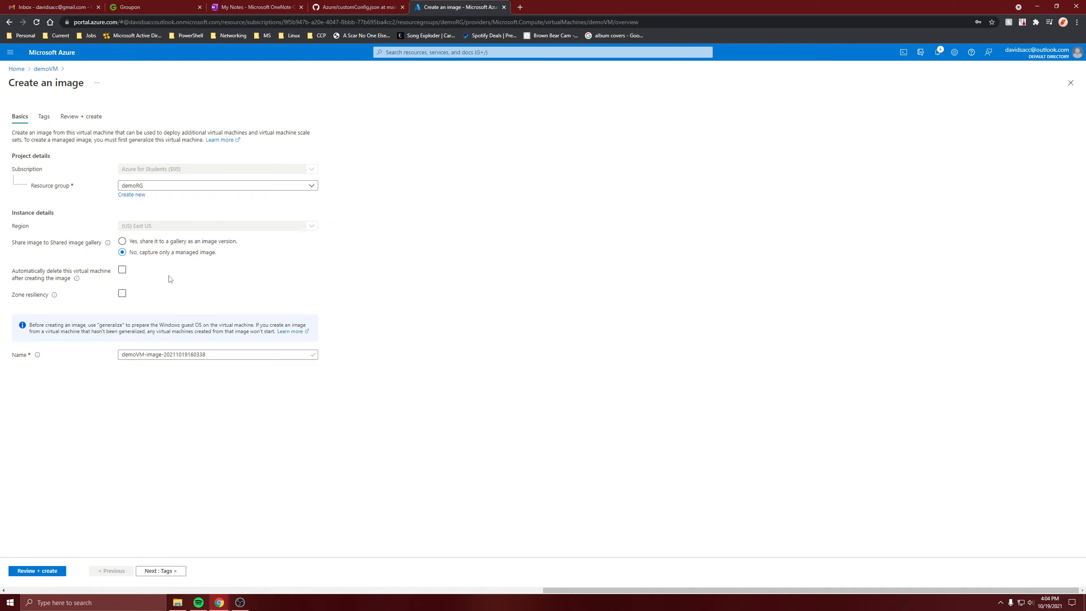
click(124, 242)
scroll(170, 454, down, 2)
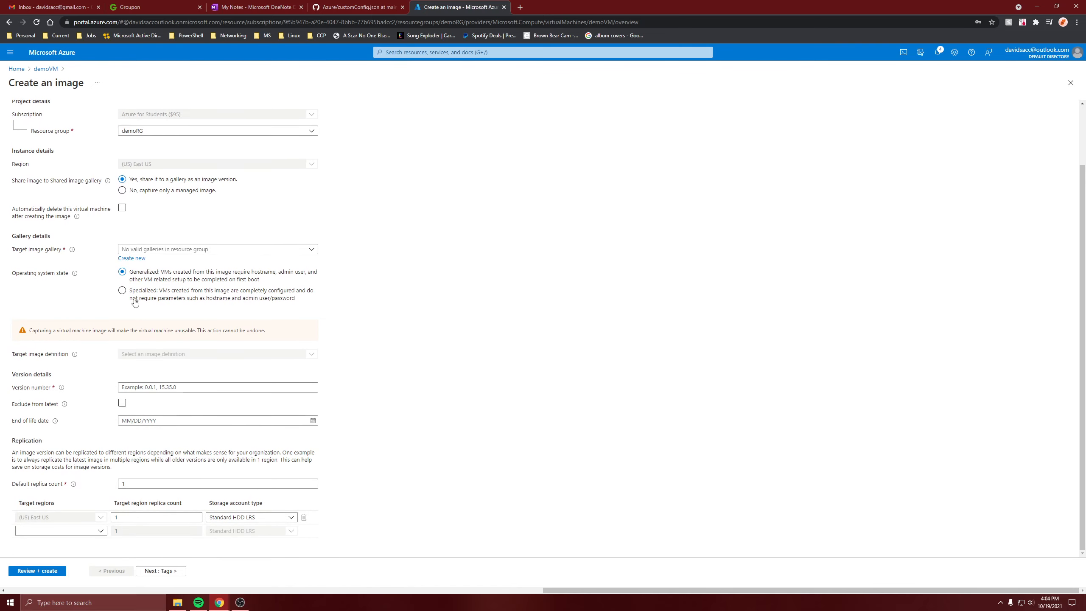
click(153, 193)
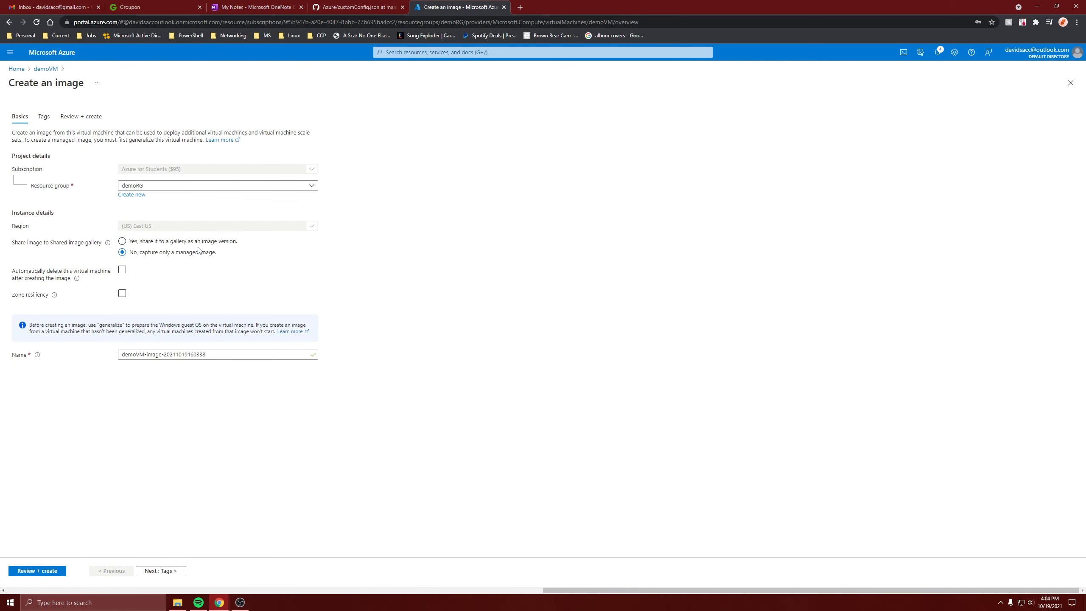
mouse_move(108, 243)
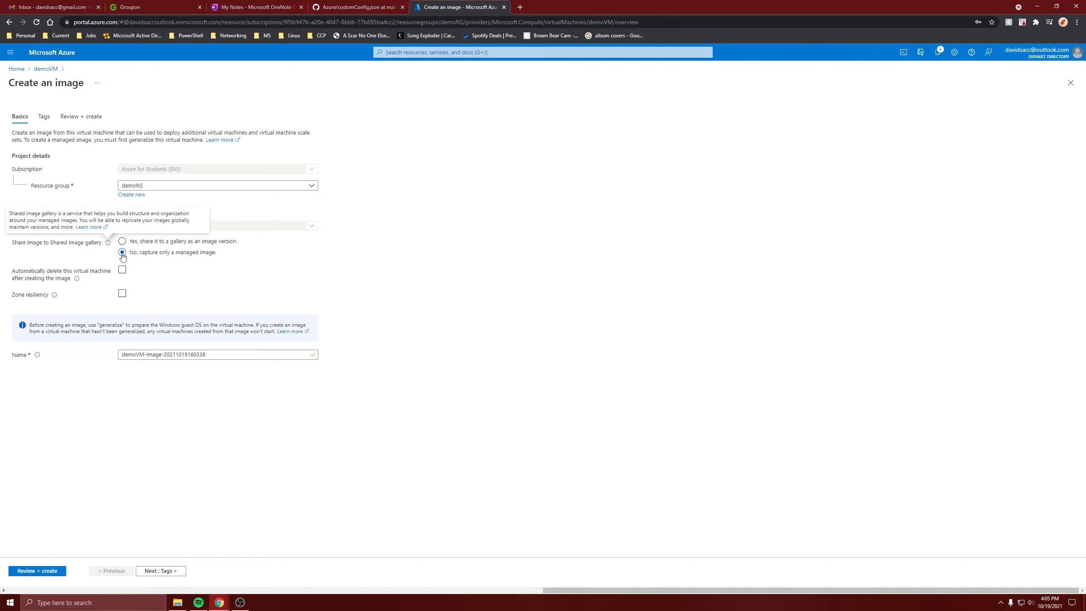
click(122, 269)
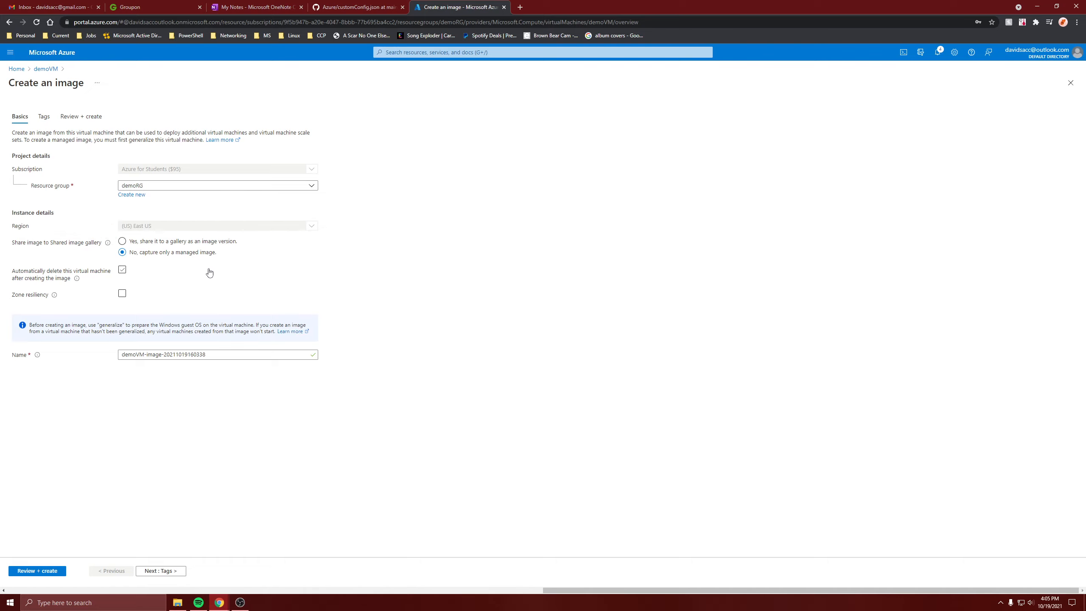
click(123, 270)
click(145, 294)
mouse_move(57, 296)
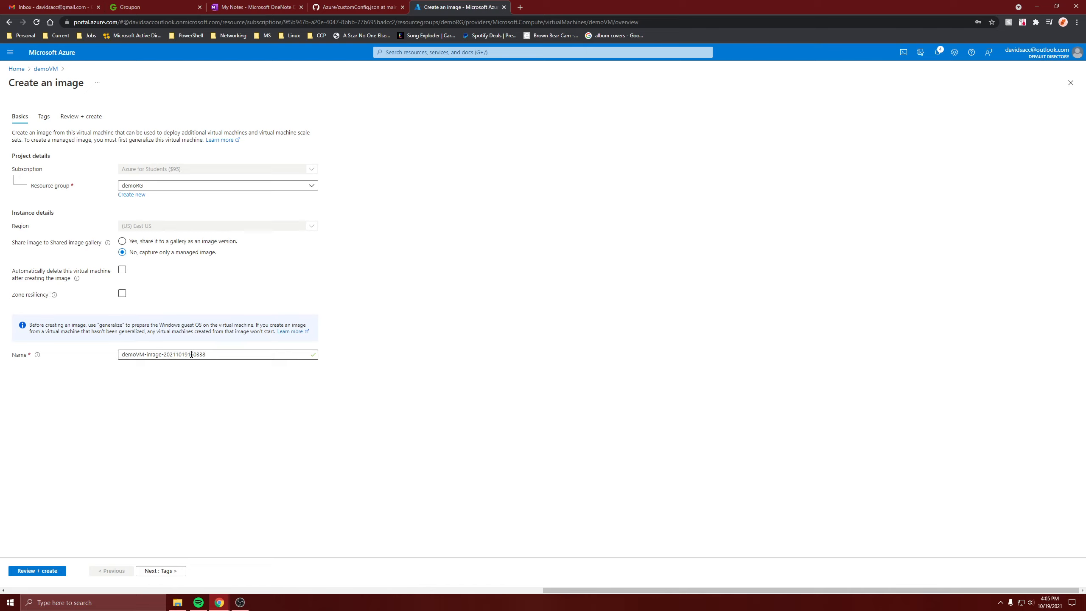
Step: Name the managed image demoVM
triple_click(227, 358)
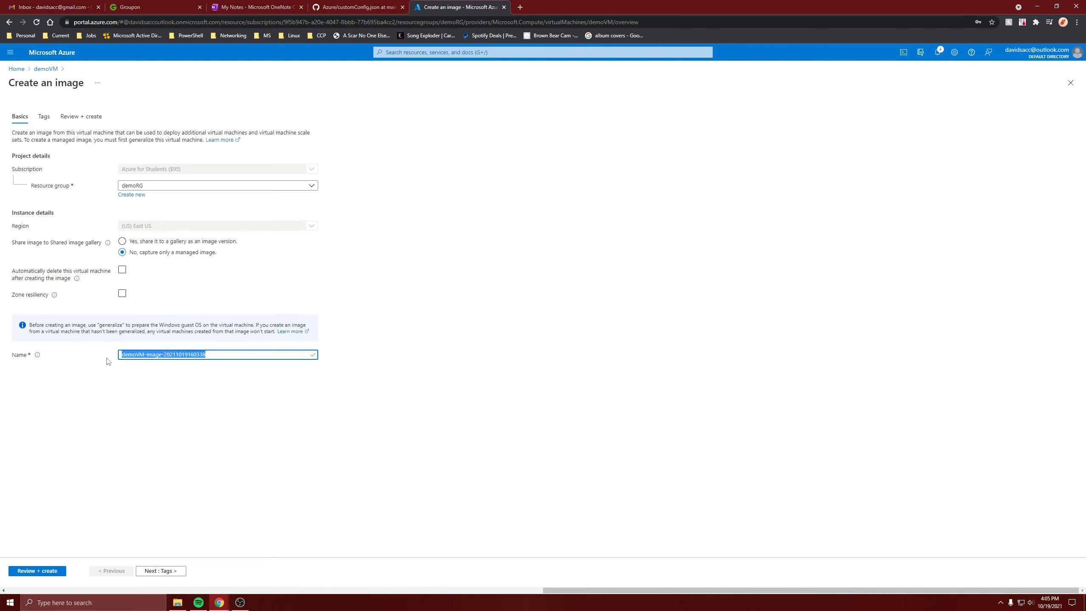
text(demoVM)
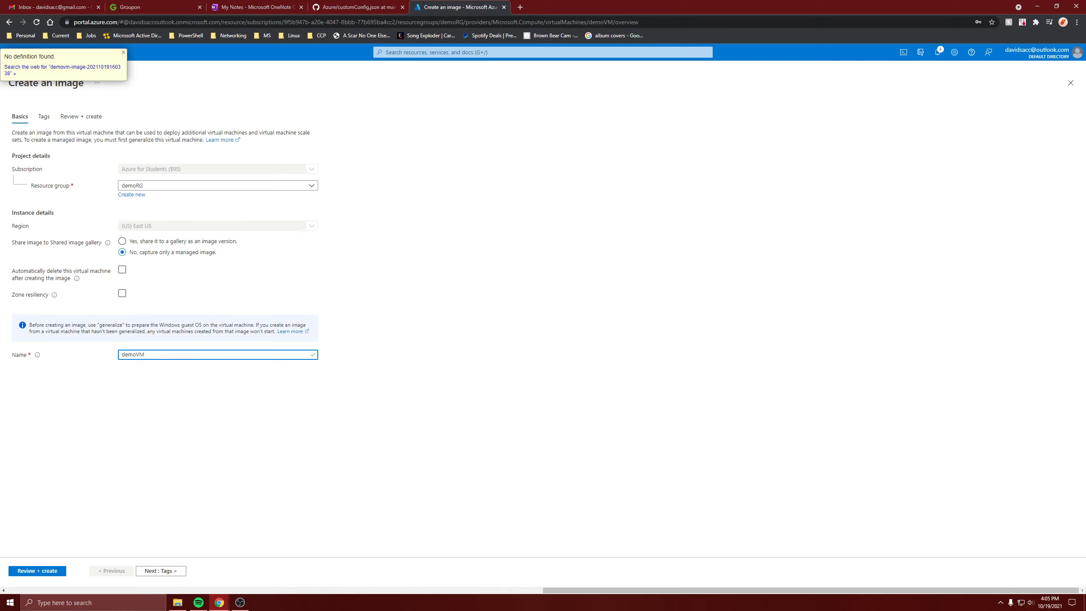
click(379, 441)
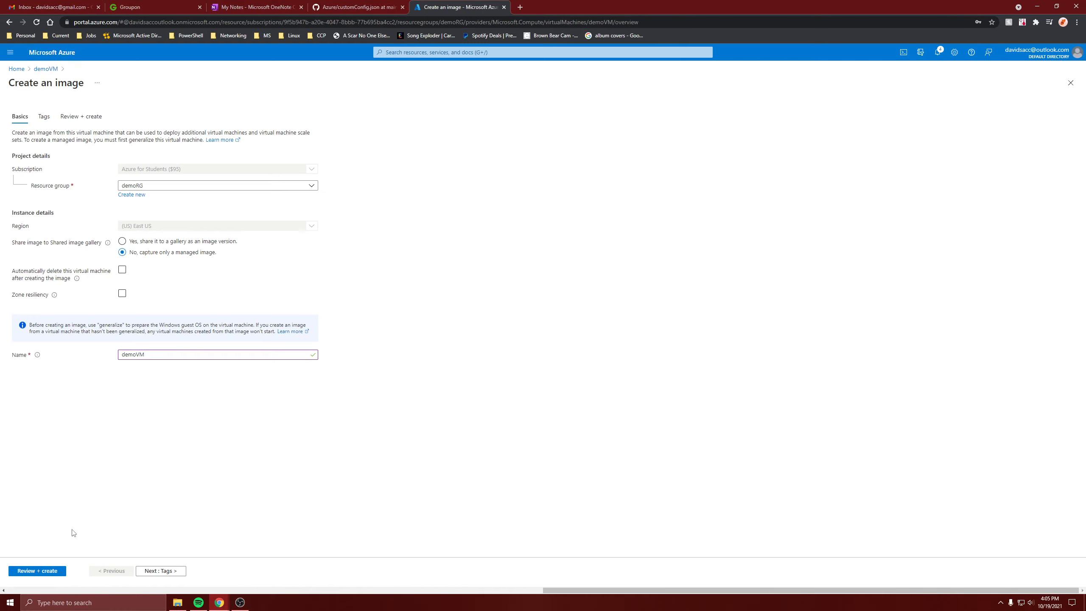
Step: Validate and create the managed image, and open the deployed image resource
click(56, 573)
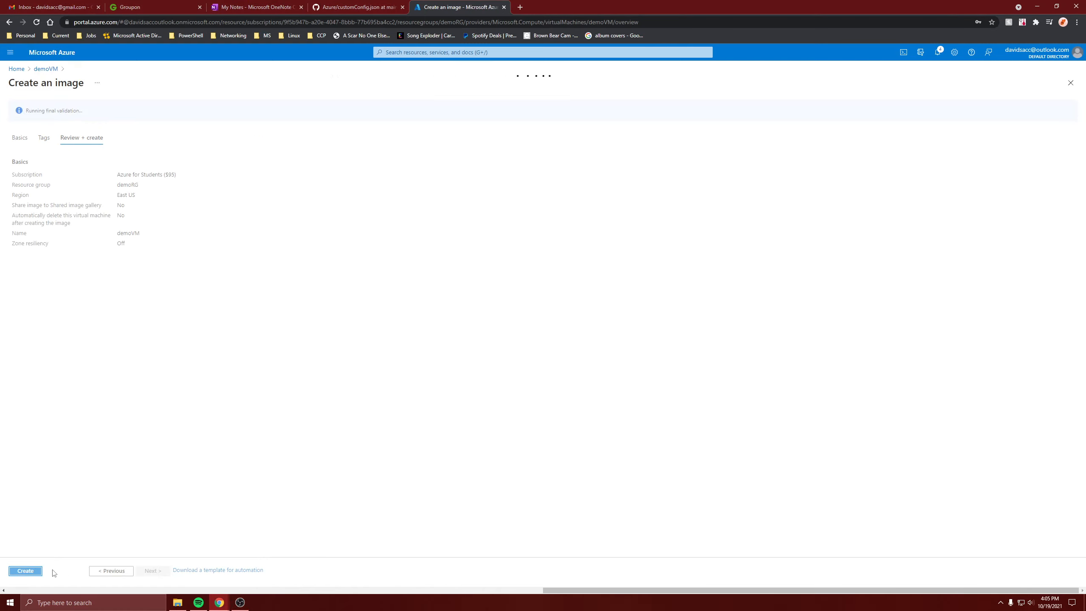
click(30, 575)
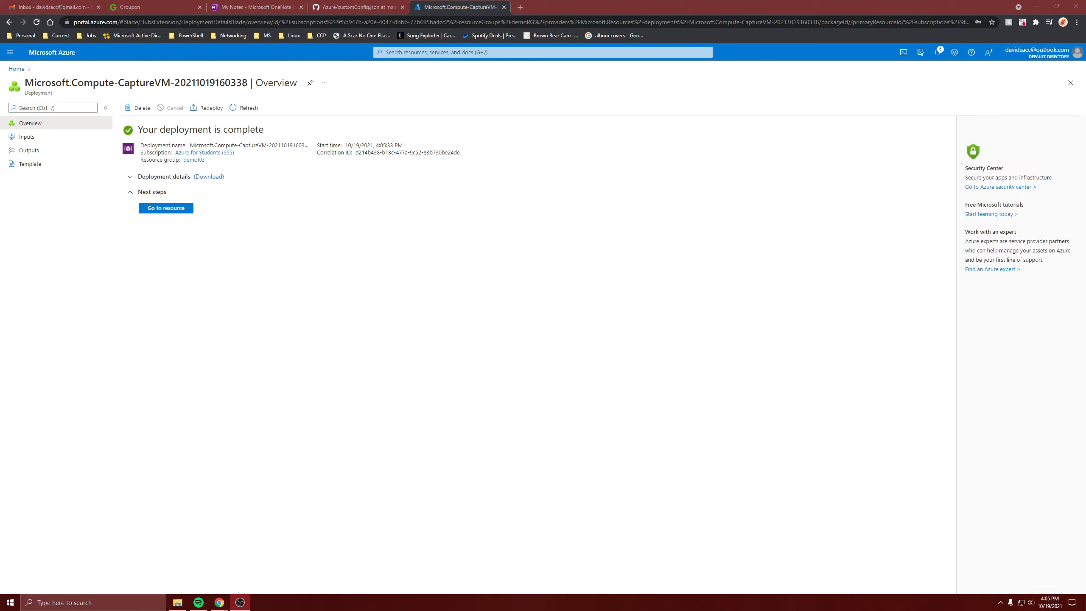
click(181, 209)
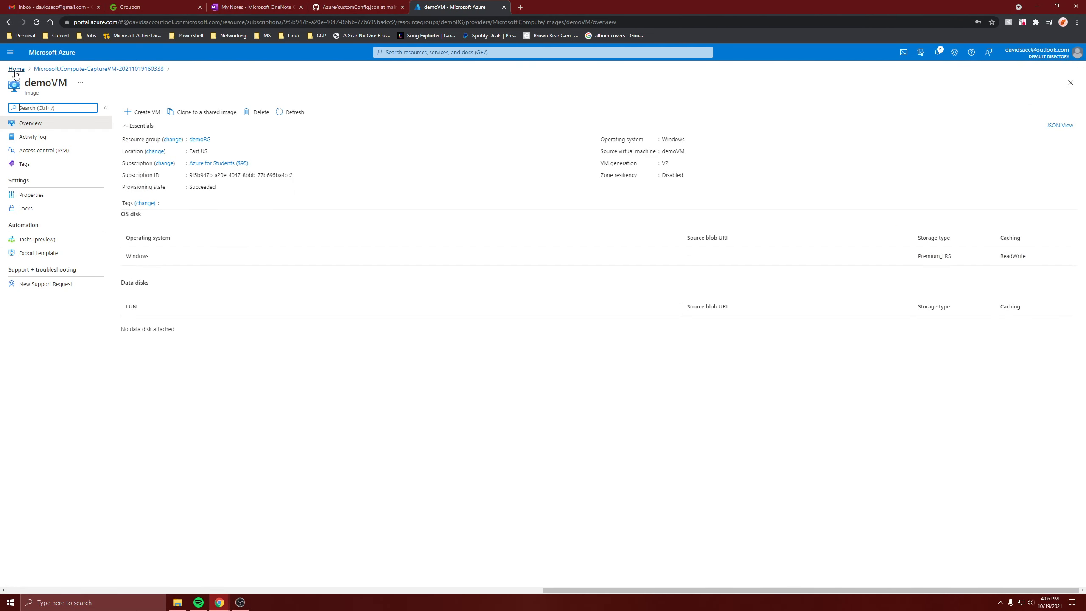
Step: Search the portal for the Images service, open the demoVM image, and start creating a virtual machine from it
click(427, 52)
text(ima)
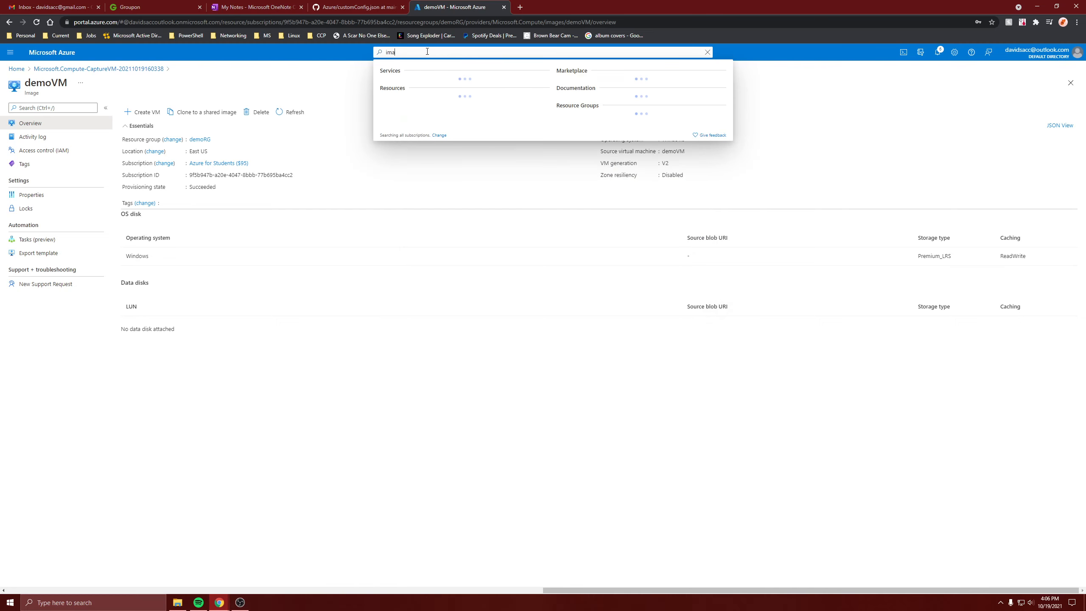
click(420, 88)
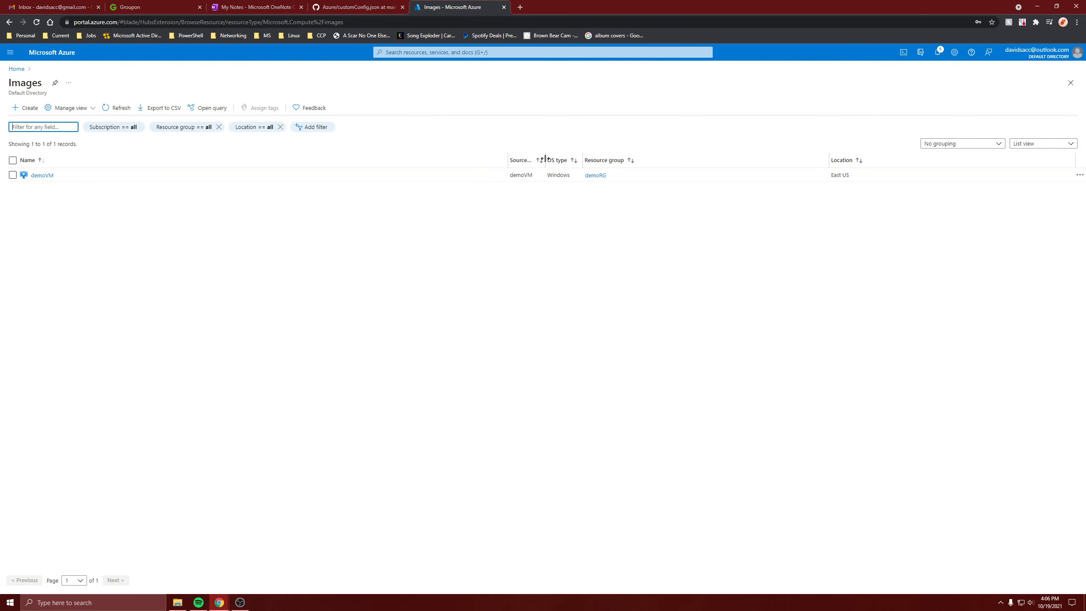
mouse_move(544, 161)
mouse_down()
mouse_move(588, 162)
mouse_move(544, 156)
mouse_up()
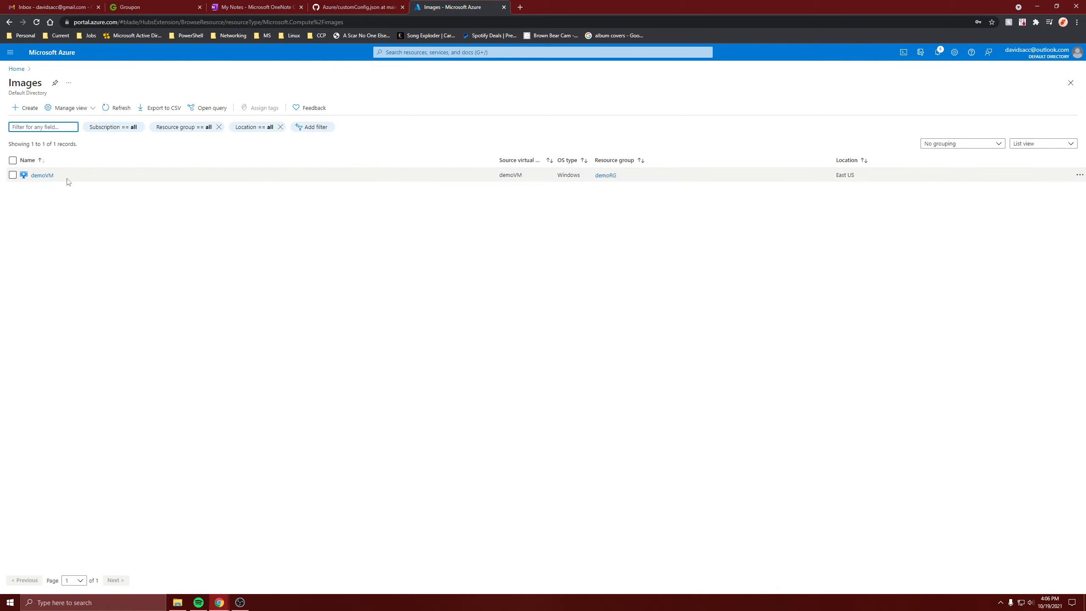
click(42, 175)
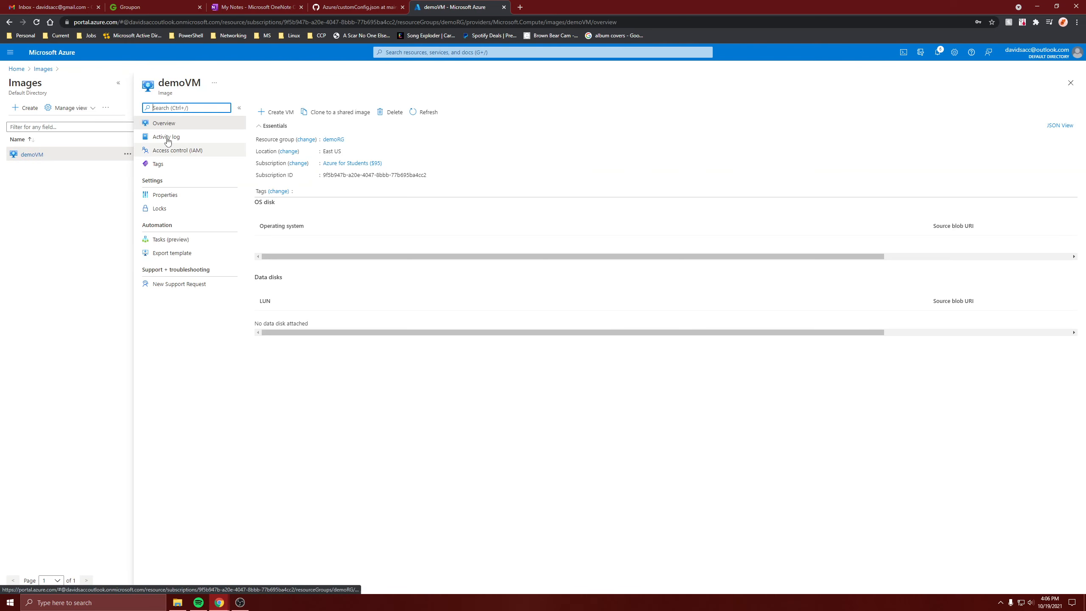
click(277, 112)
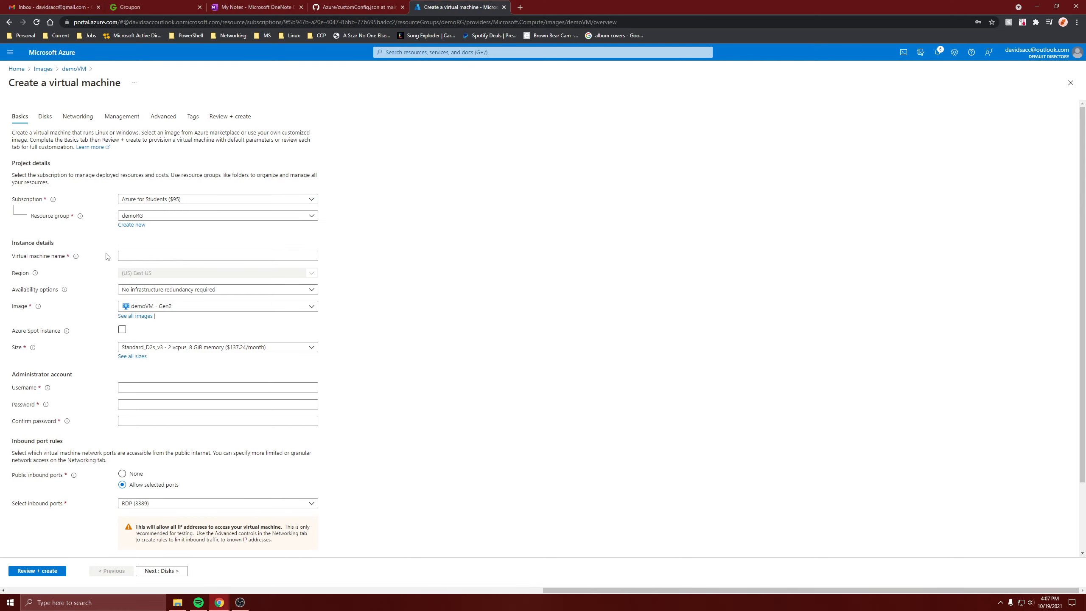
Step: Name the new virtual machine demo2VM and choose demoVM - Gen2 as its image
click(145, 253)
text(demo2VM)
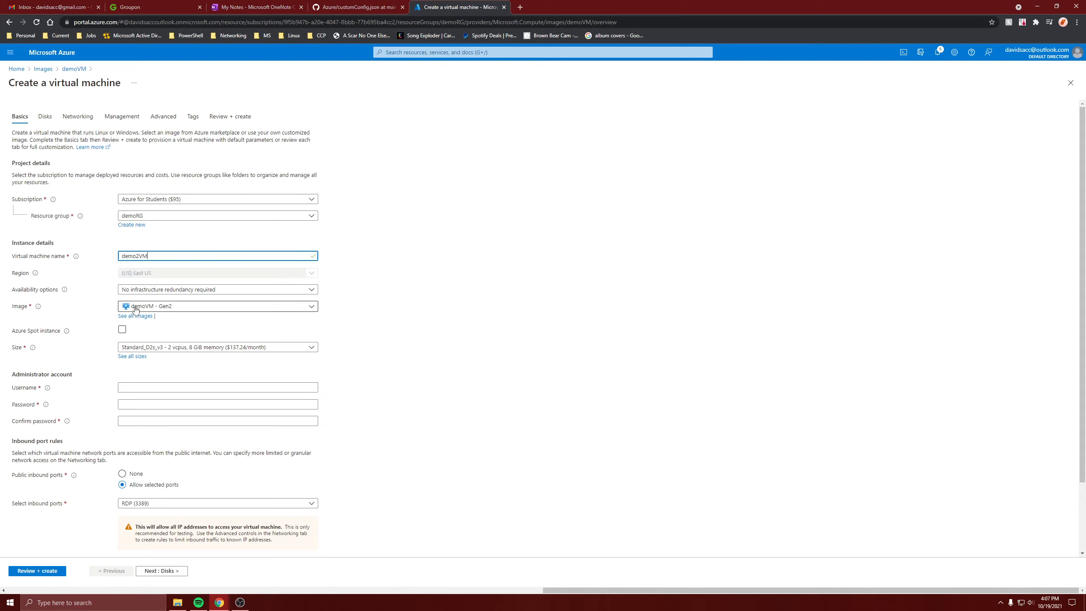
click(161, 306)
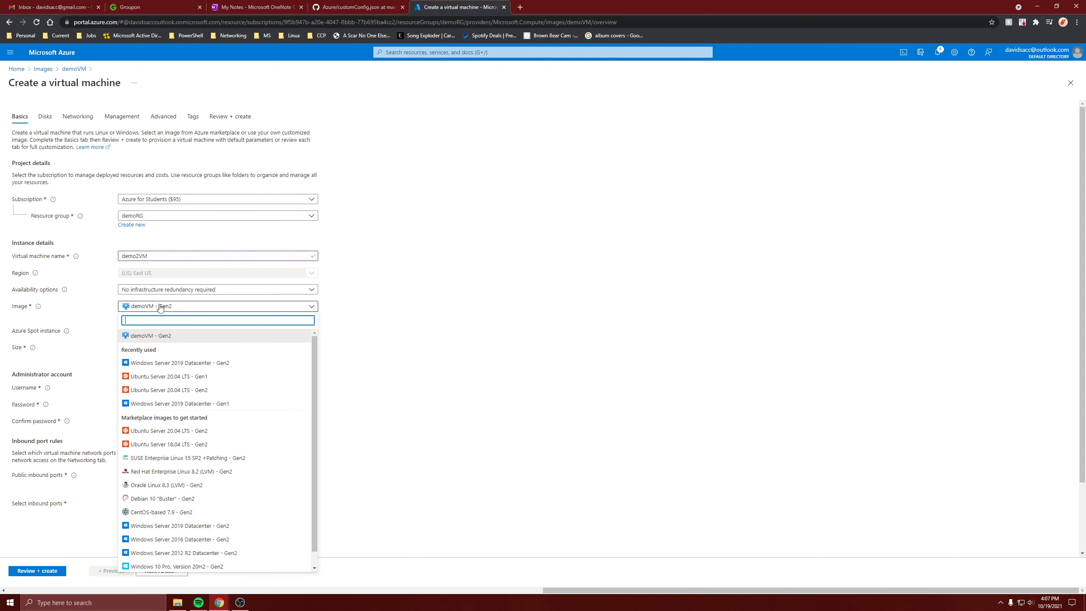
click(199, 335)
Step: Enter the administrator account's username and password
click(177, 386)
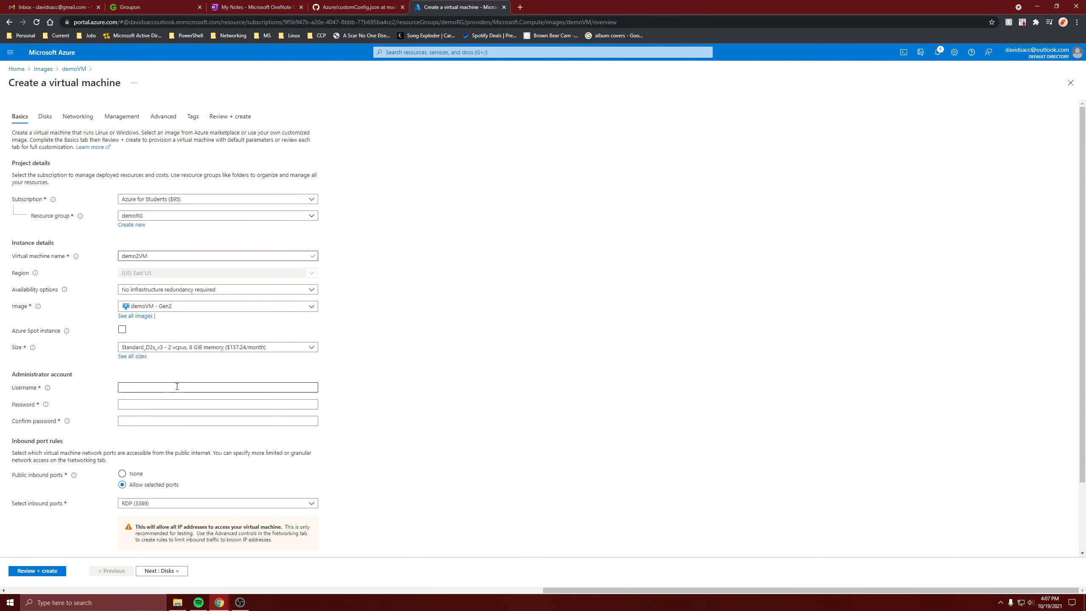
text(david)
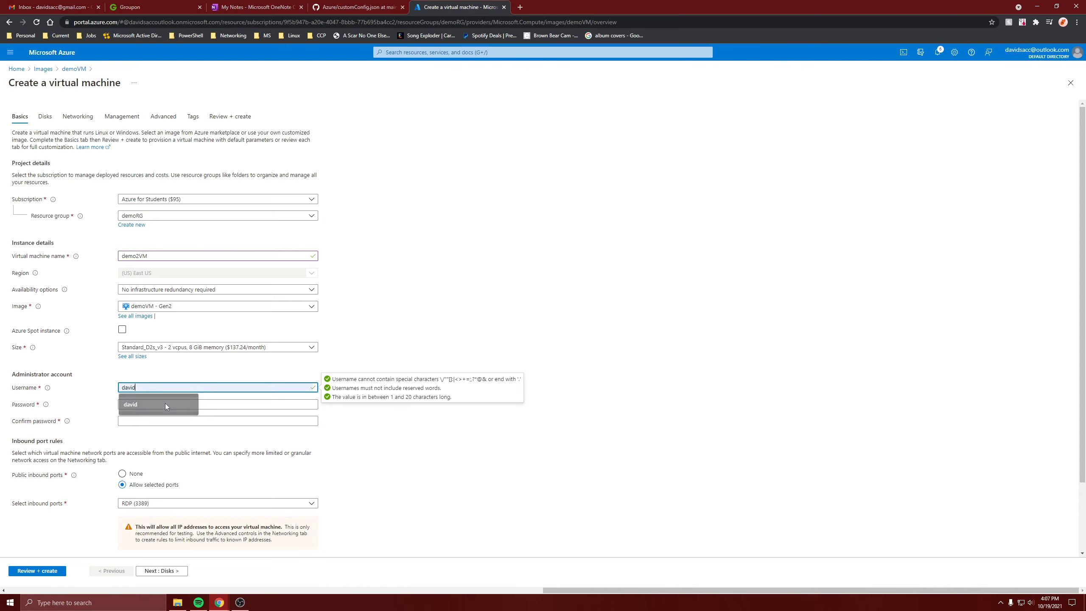
click(165, 404)
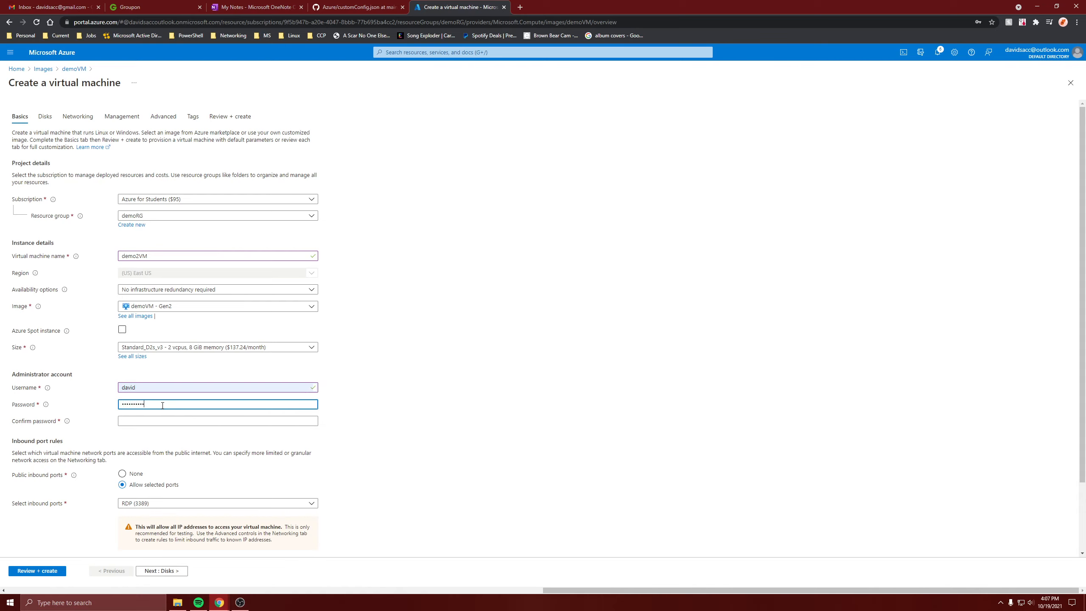
Step: Allow HTTP (80) as a public inbound port in addition to RDP (3389)
click(167, 506)
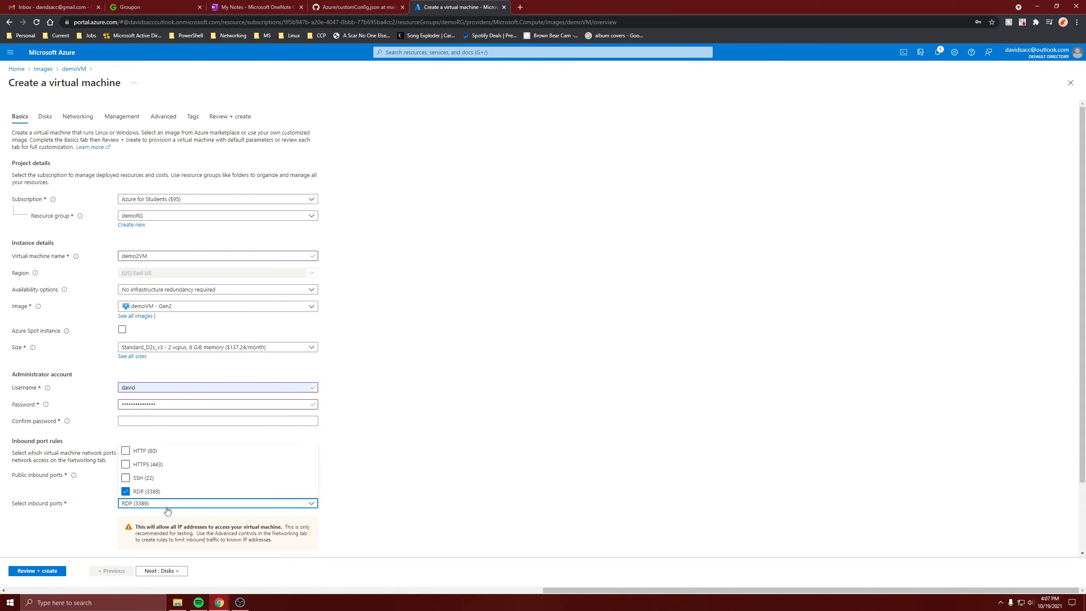
click(146, 455)
click(392, 454)
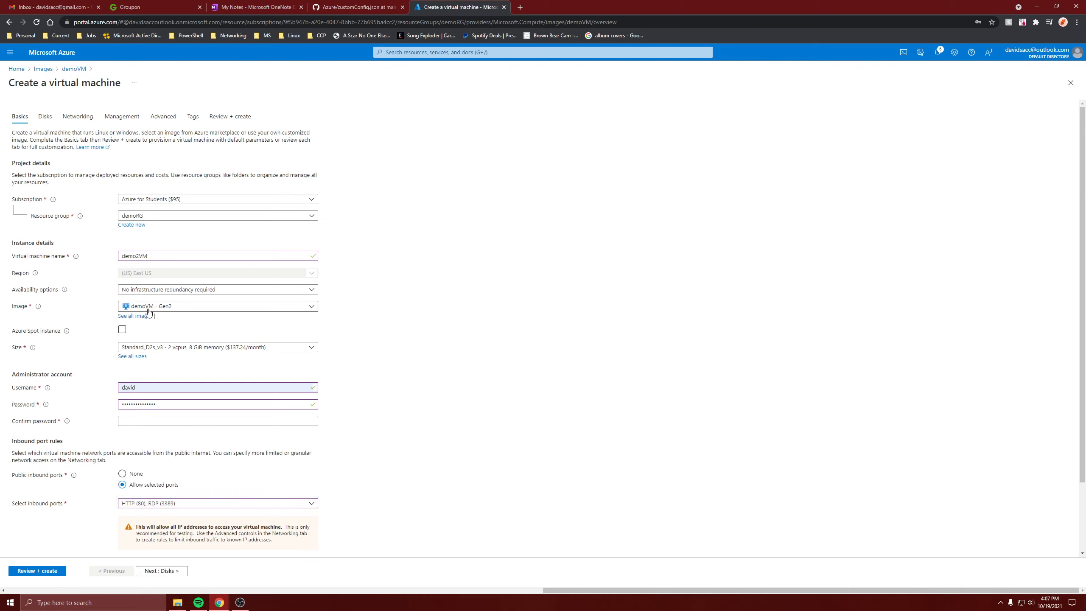
Step: Set the license type to Windows server, trying the Windows client option in between
scroll(147, 428, down, 2)
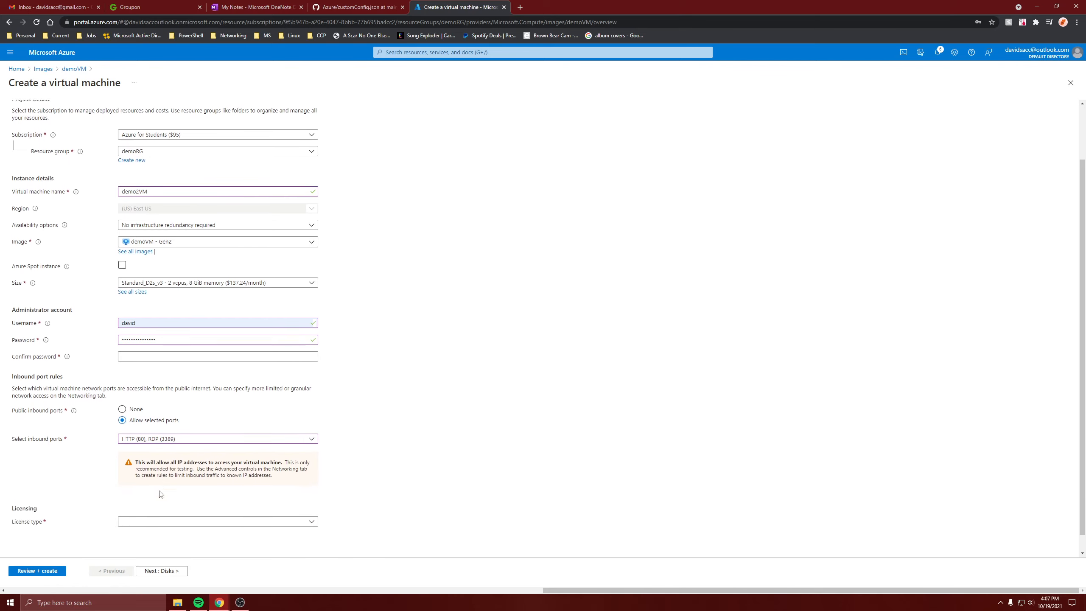
click(143, 504)
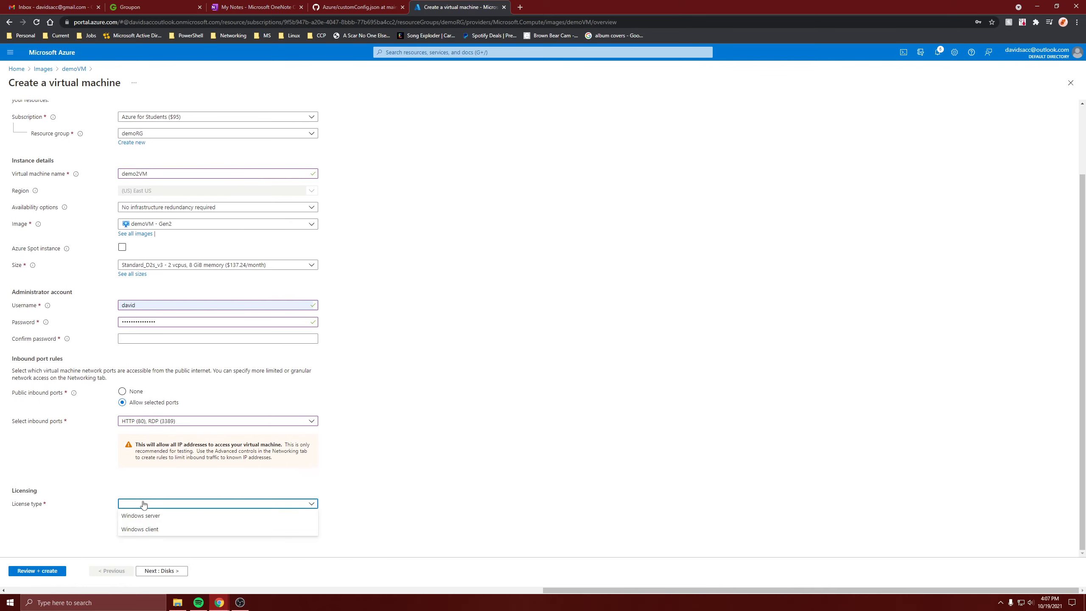
click(145, 516)
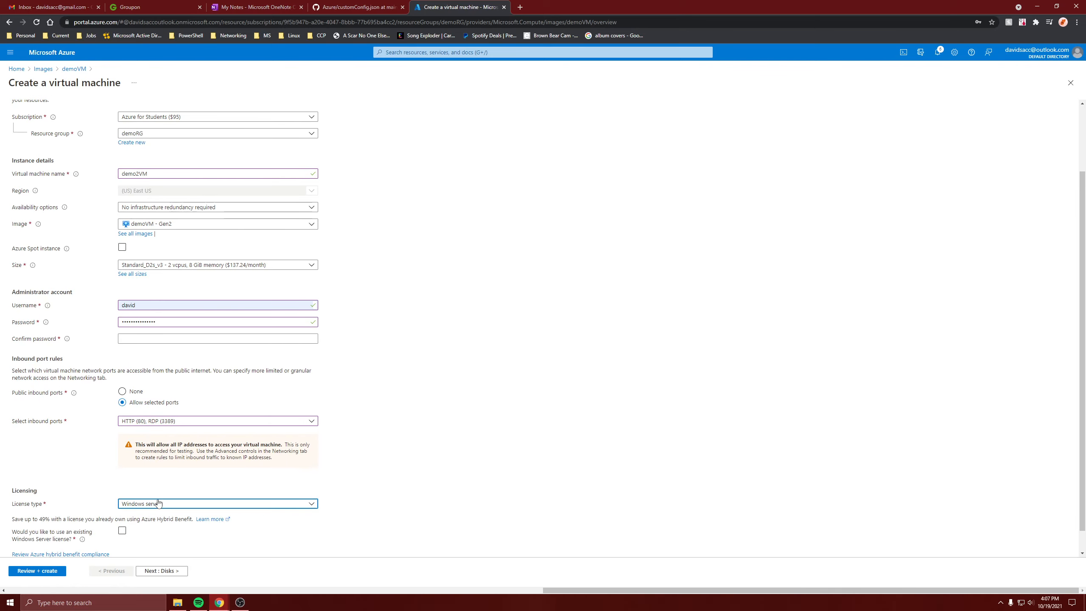
scroll(142, 522, down, 1)
click(143, 485)
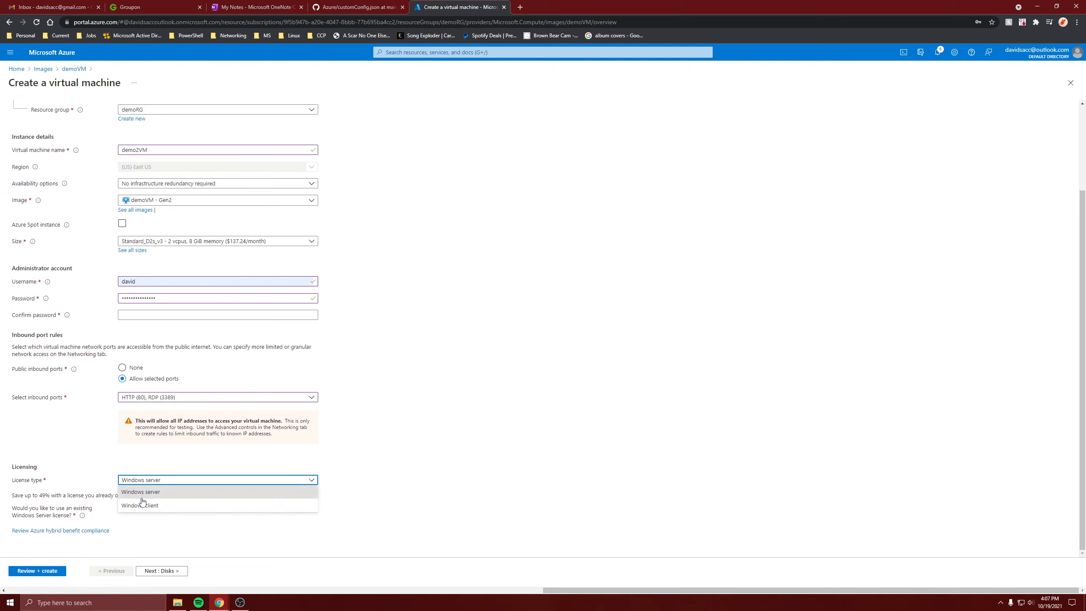
click(142, 504)
click(143, 490)
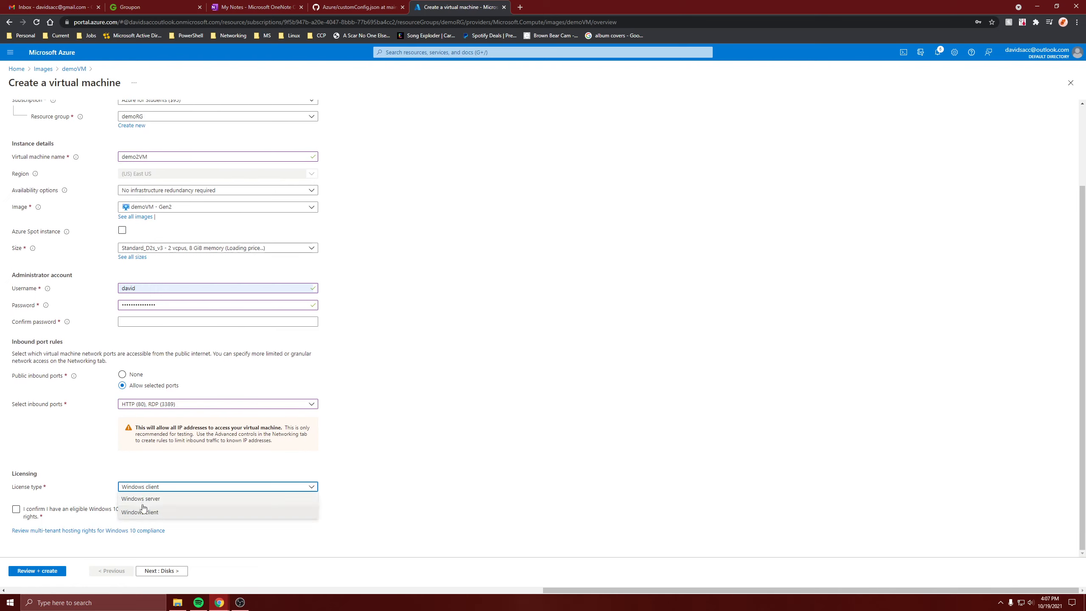
click(143, 501)
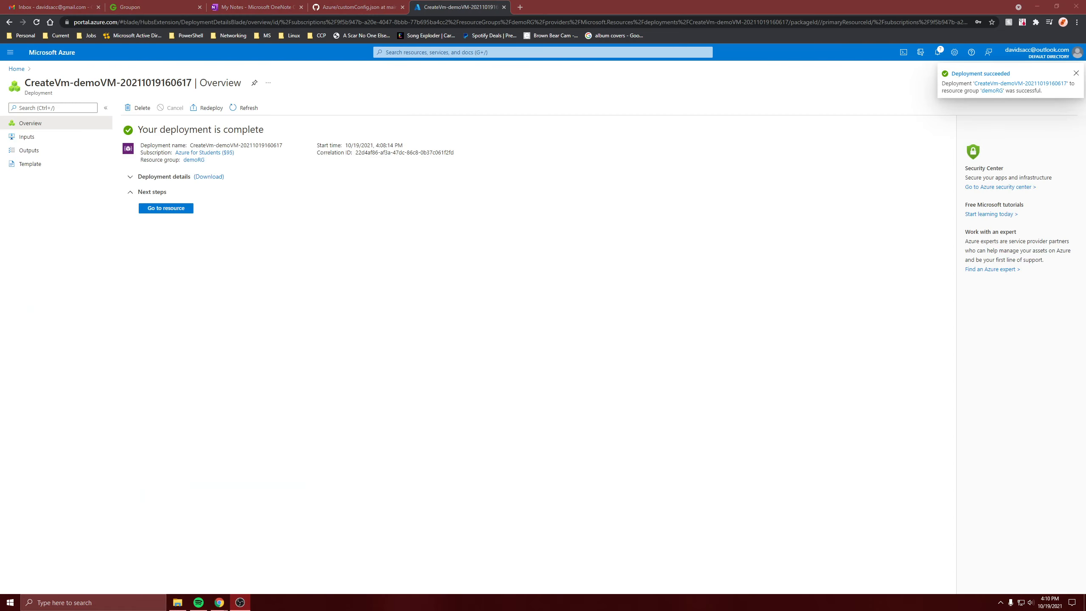
Step: Open the deployed demo2VM resource, copy its public IP address, and load that address in a new browser tab
click(157, 208)
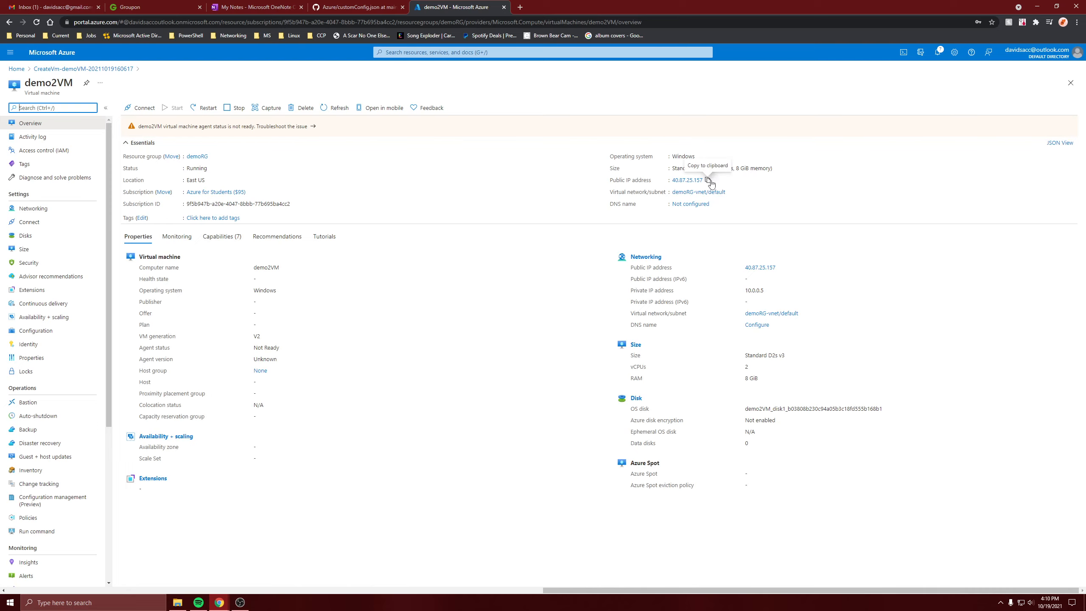
click(707, 180)
click(520, 6)
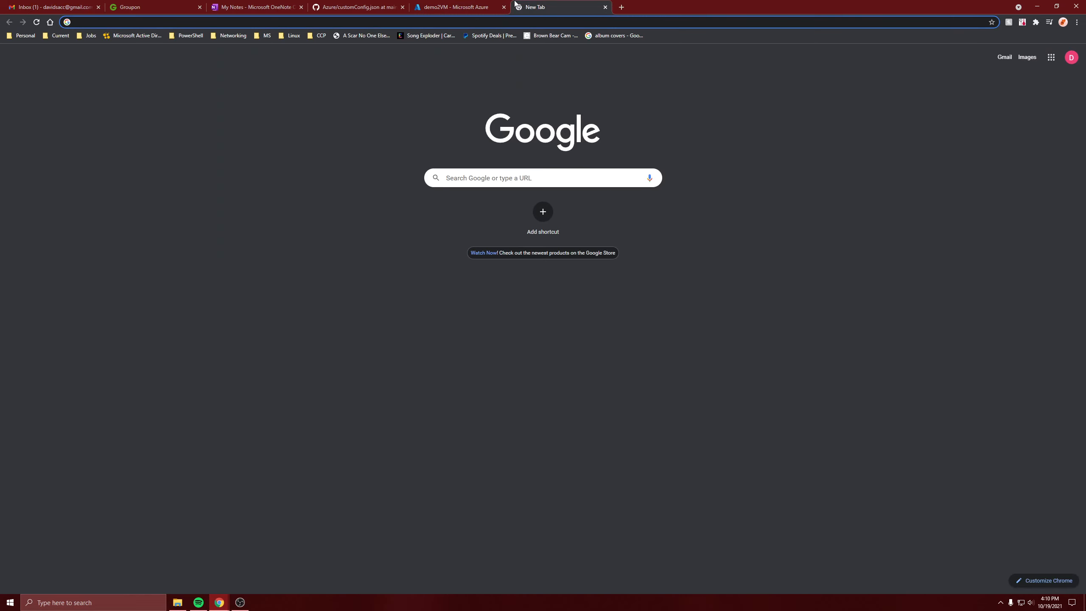
key(ctrl+v)
key(Return)
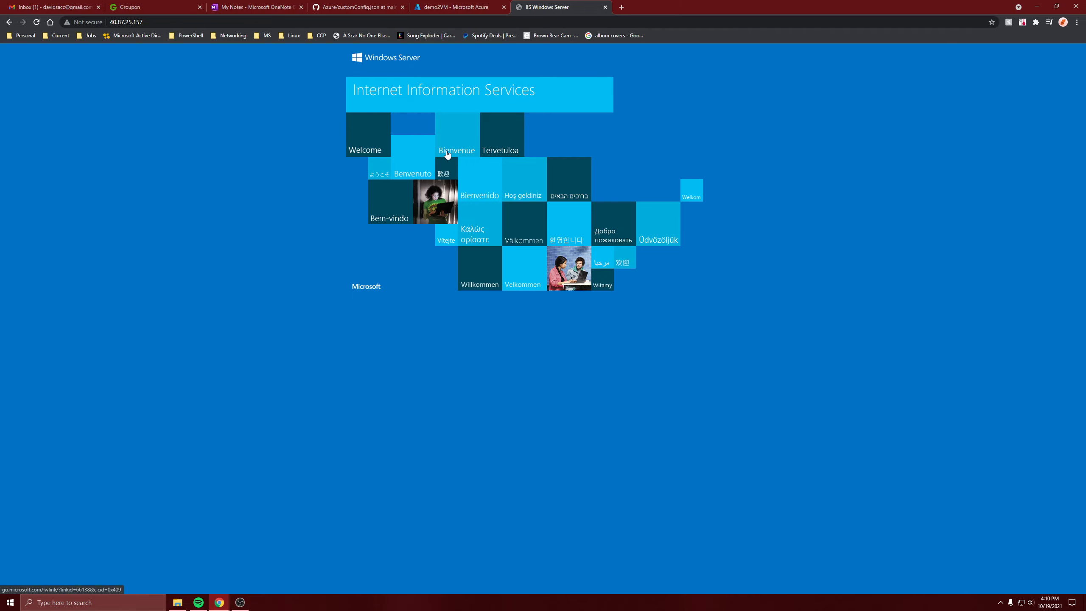
Step: Compare the loaded web page with demo2VM's overview in the portal, ending on the overview
click(460, 7)
click(522, 7)
click(482, 5)
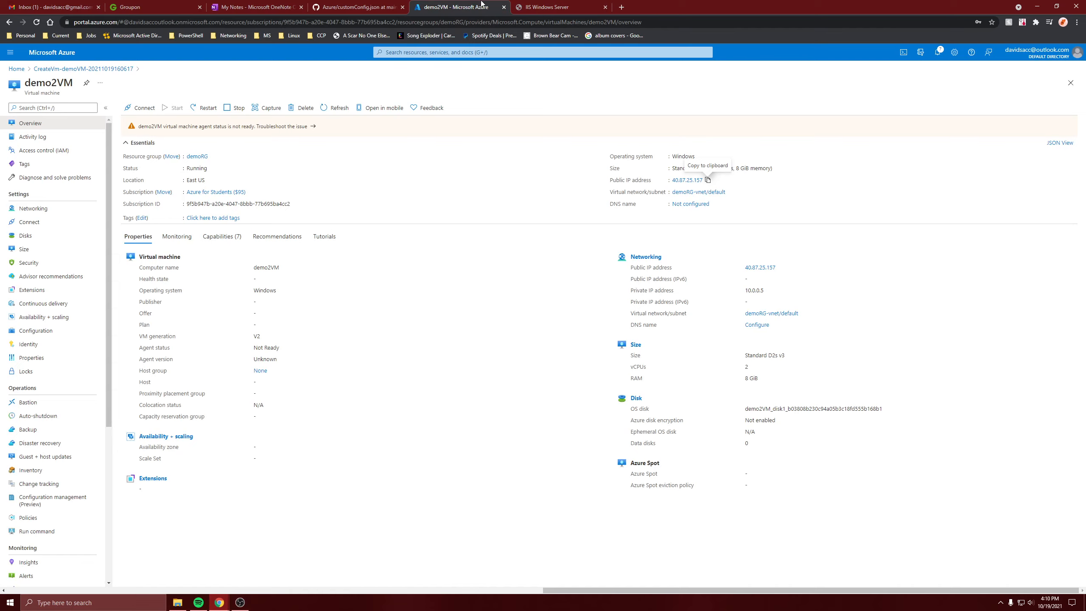